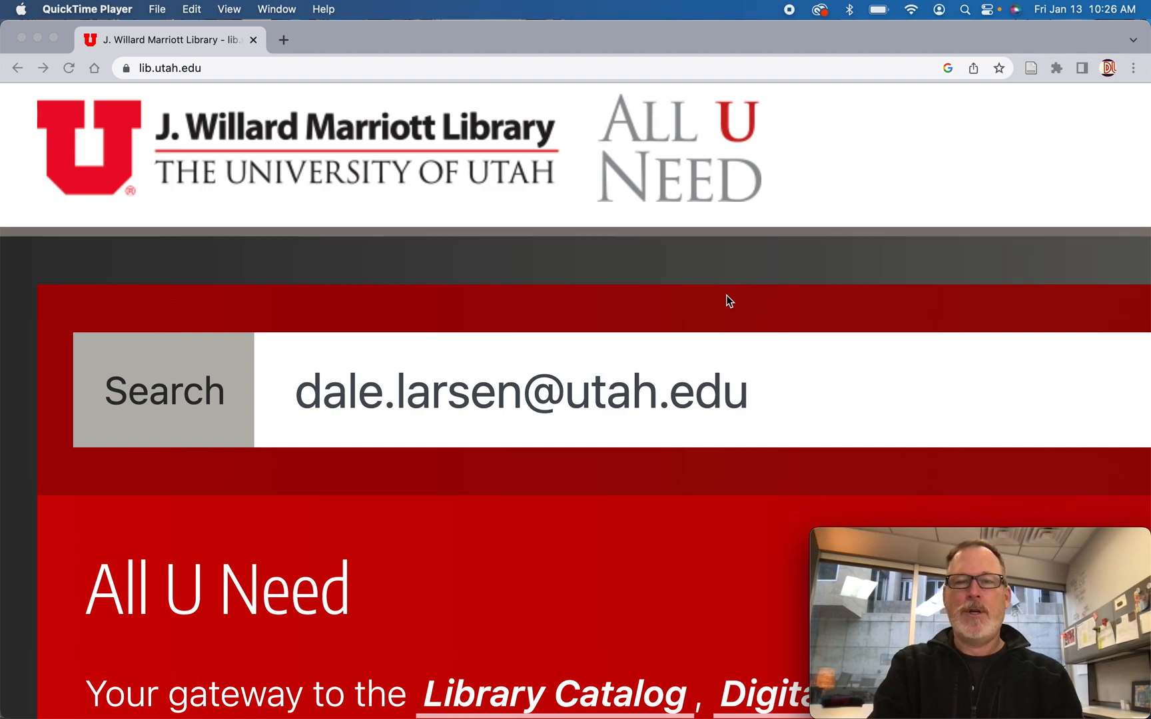
Reload the library home page to clear the text in its search field
left_click(641, 285)
scroll(641, 285, "down", 5)
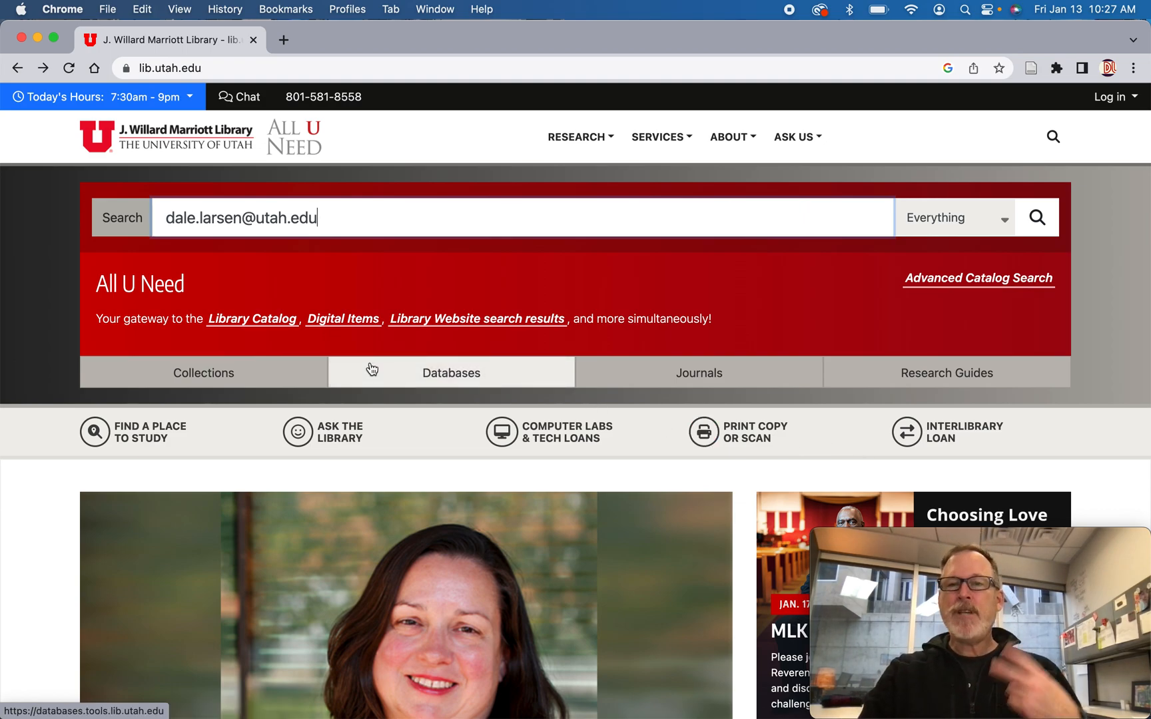
left_click(95, 68)
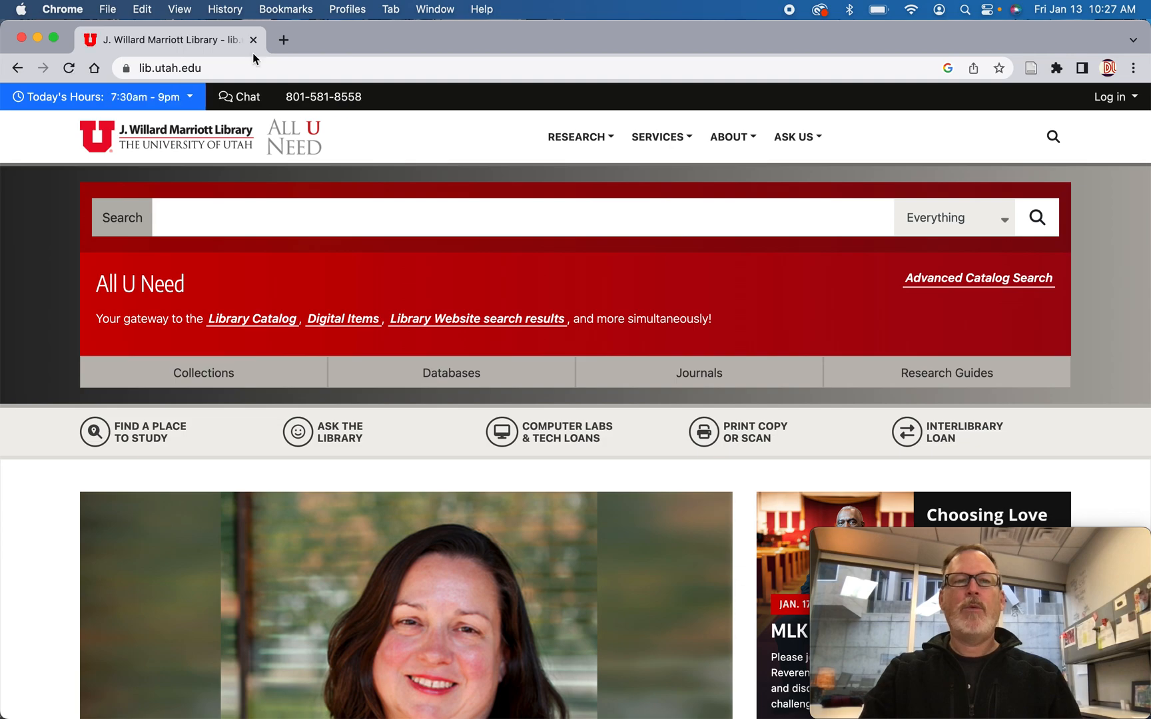
Go to google.com and dismiss the password safety notice
left_click(256, 65)
type("google")
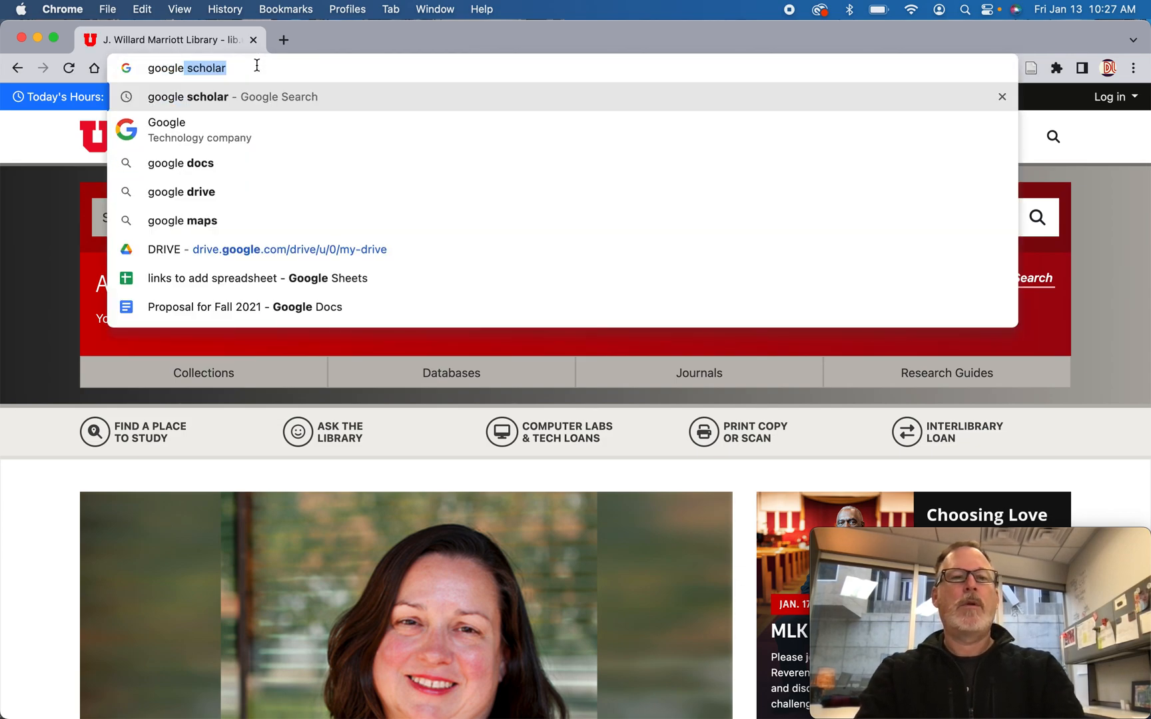
type(".com")
key("Return")
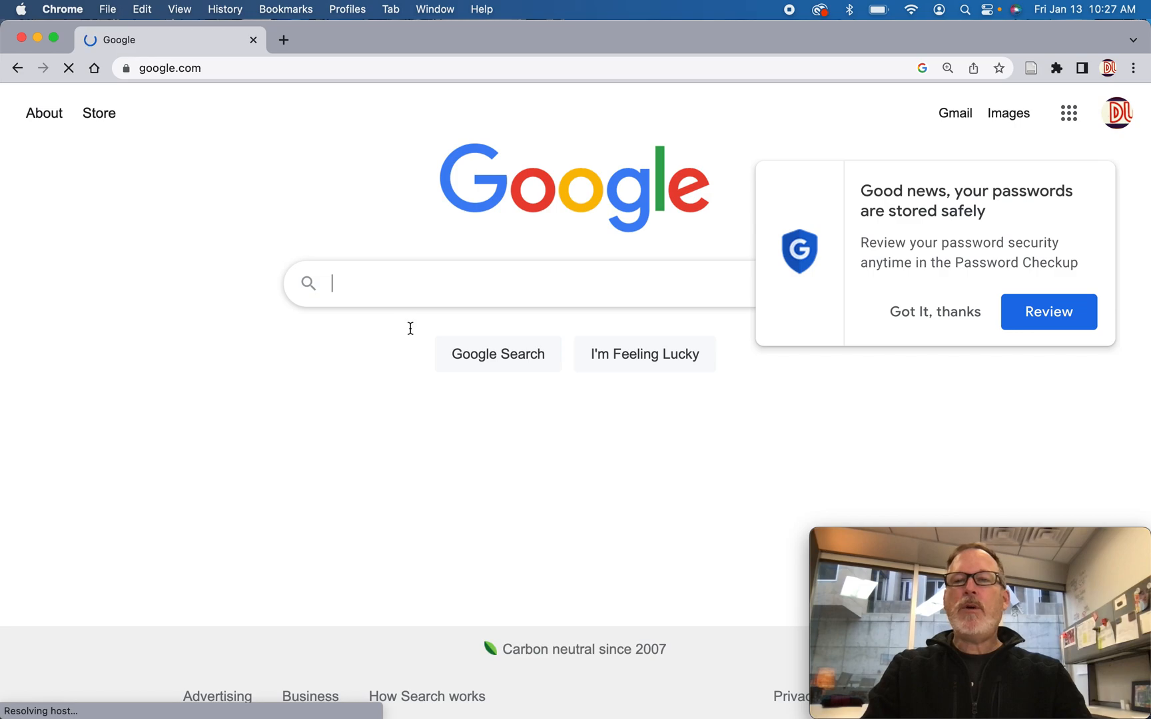
left_click(932, 314)
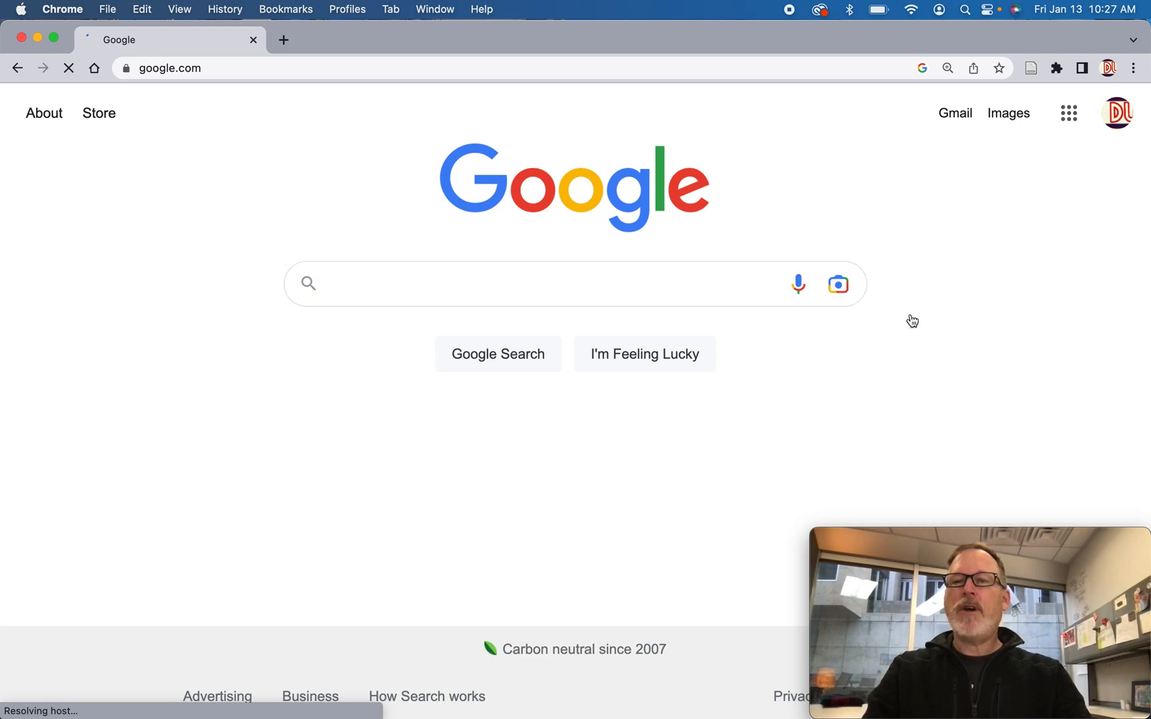
scroll(460, 359, "up", 3)
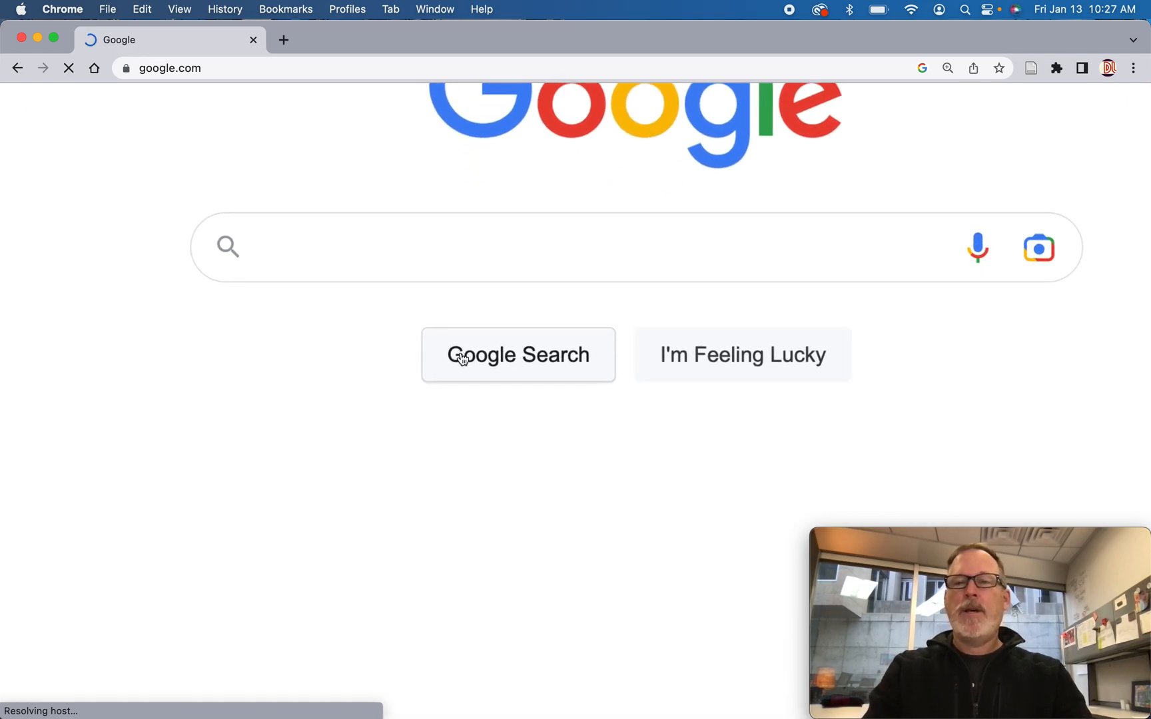
scroll(462, 359, "up", 2)
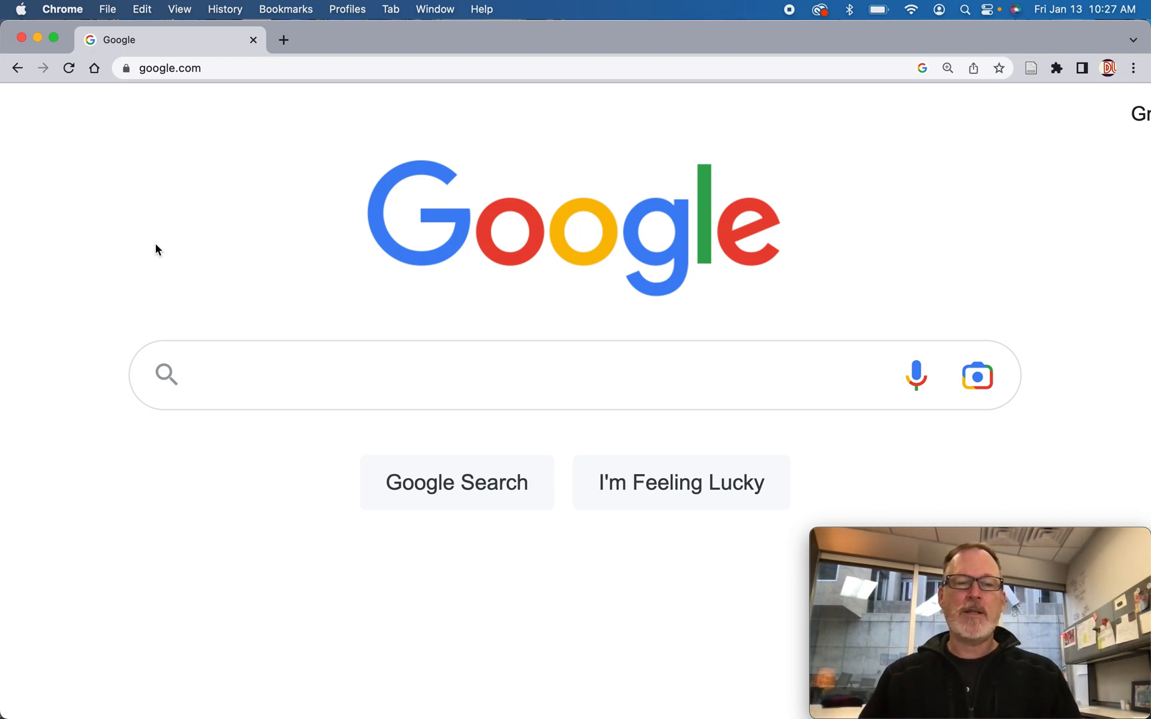
Search Google for "quantitative survey:stem education women gender"
left_click(202, 374)
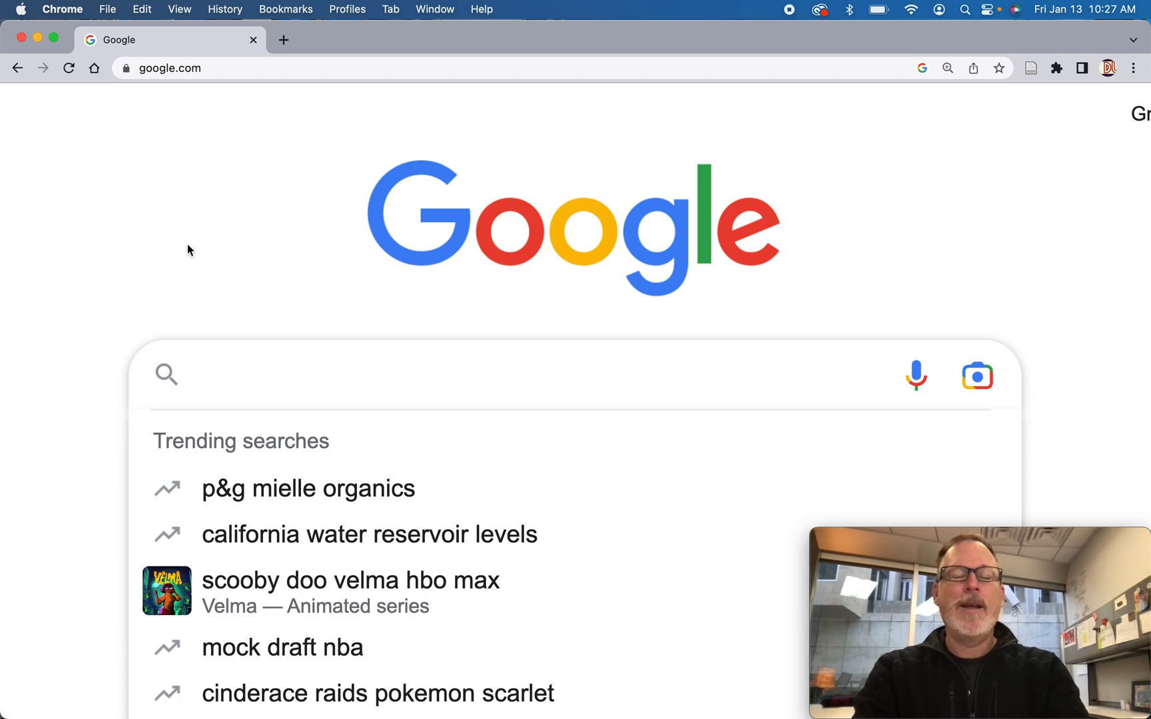
type("quan")
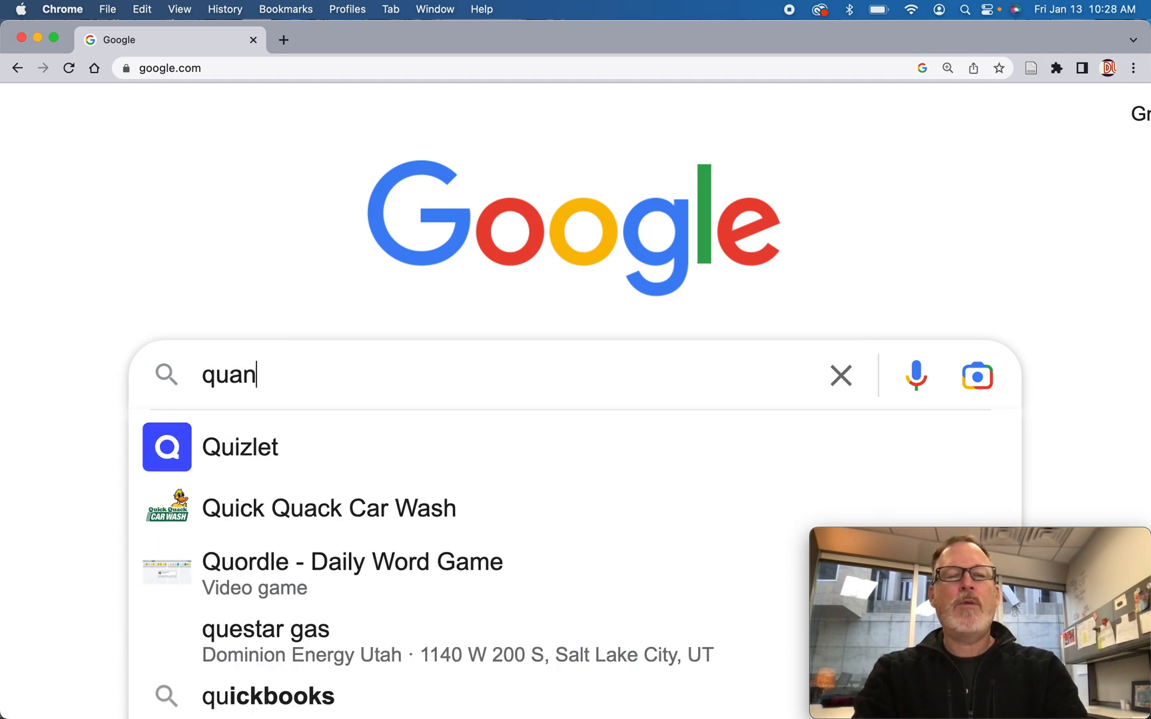
type("tit")
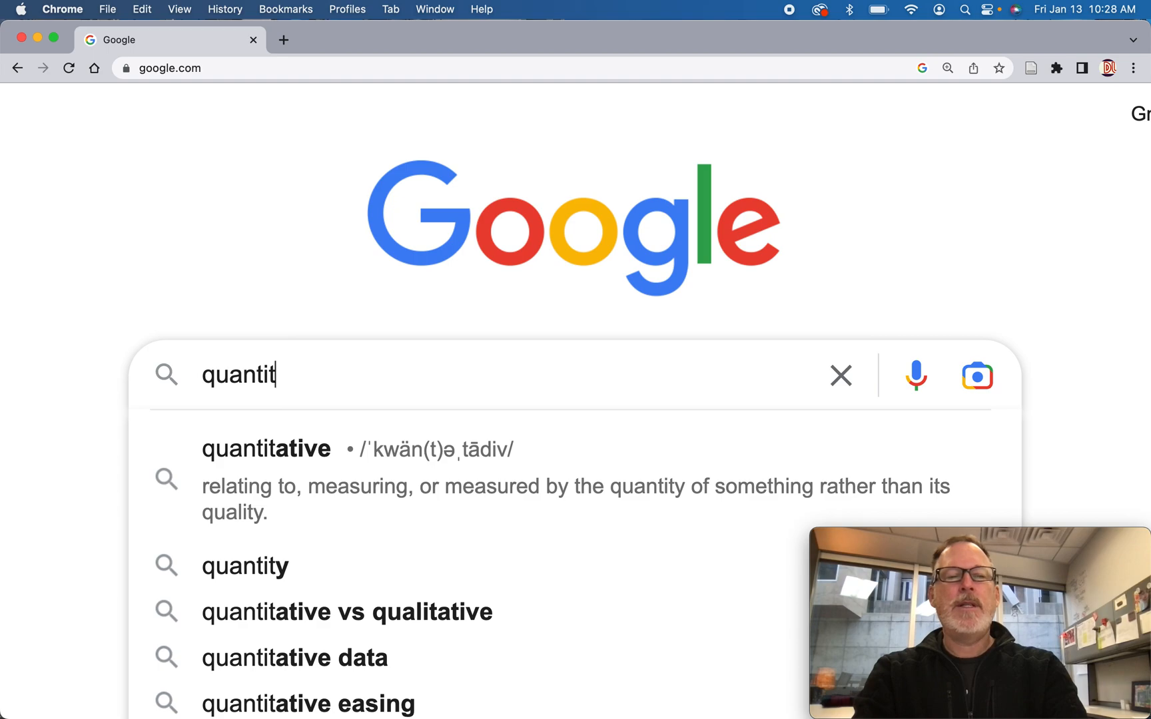
type("ative ")
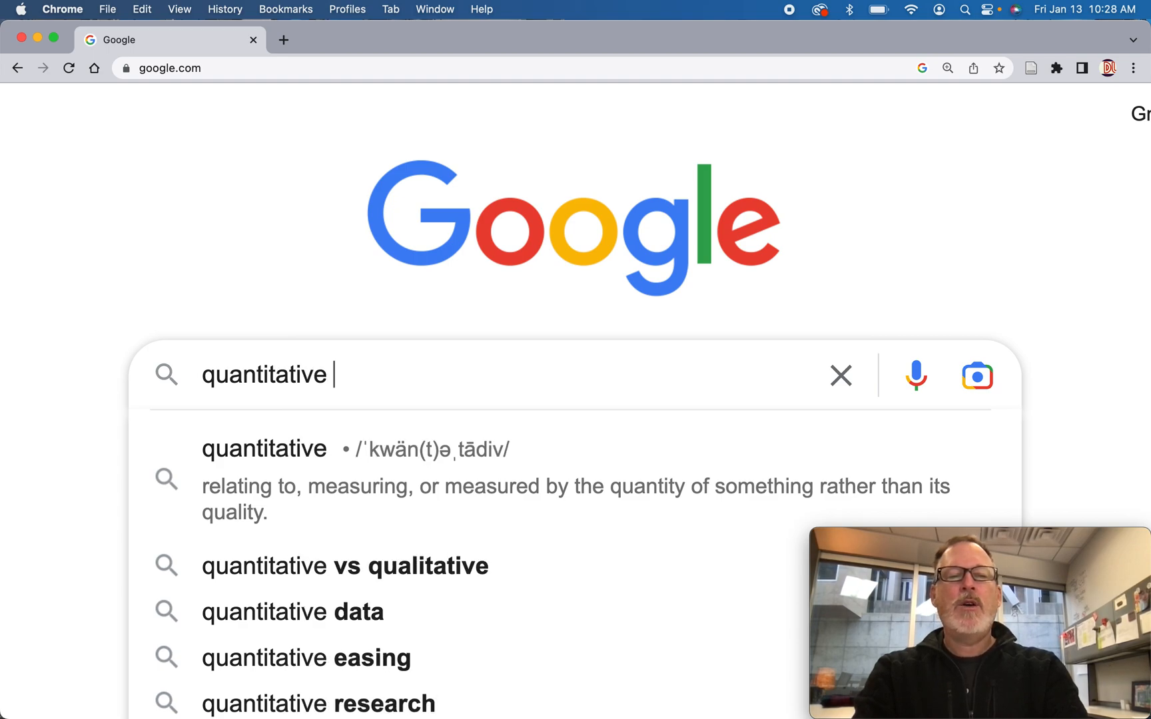
type("survey")
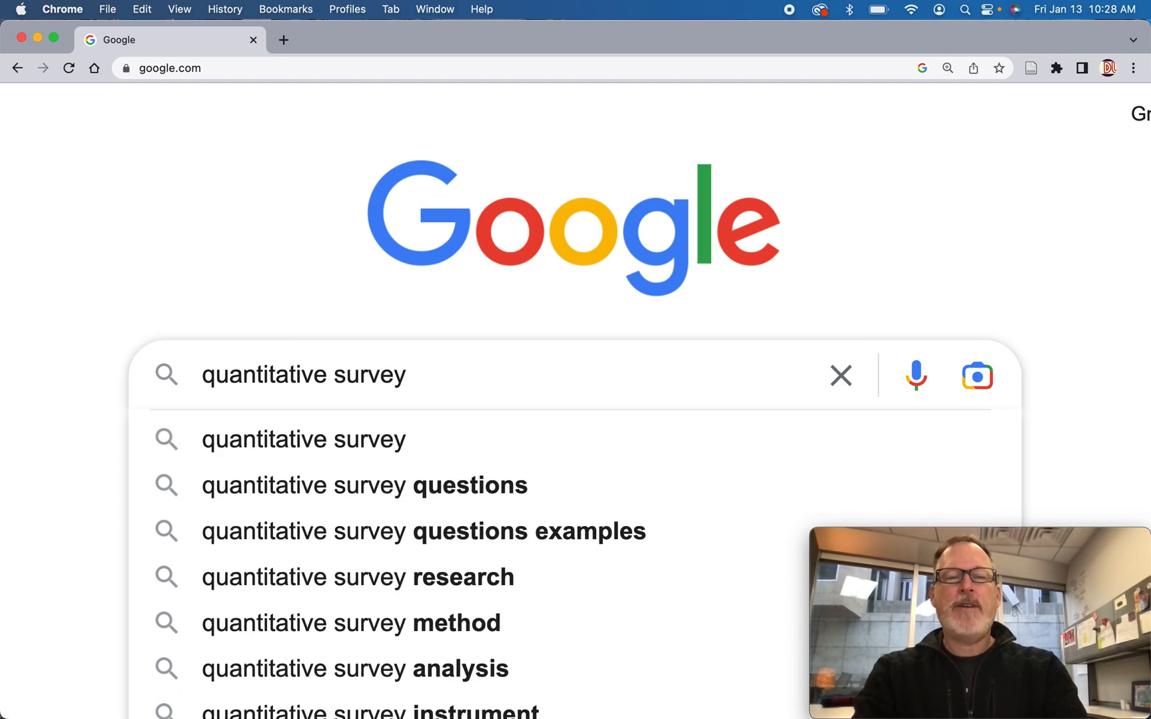
type(":")
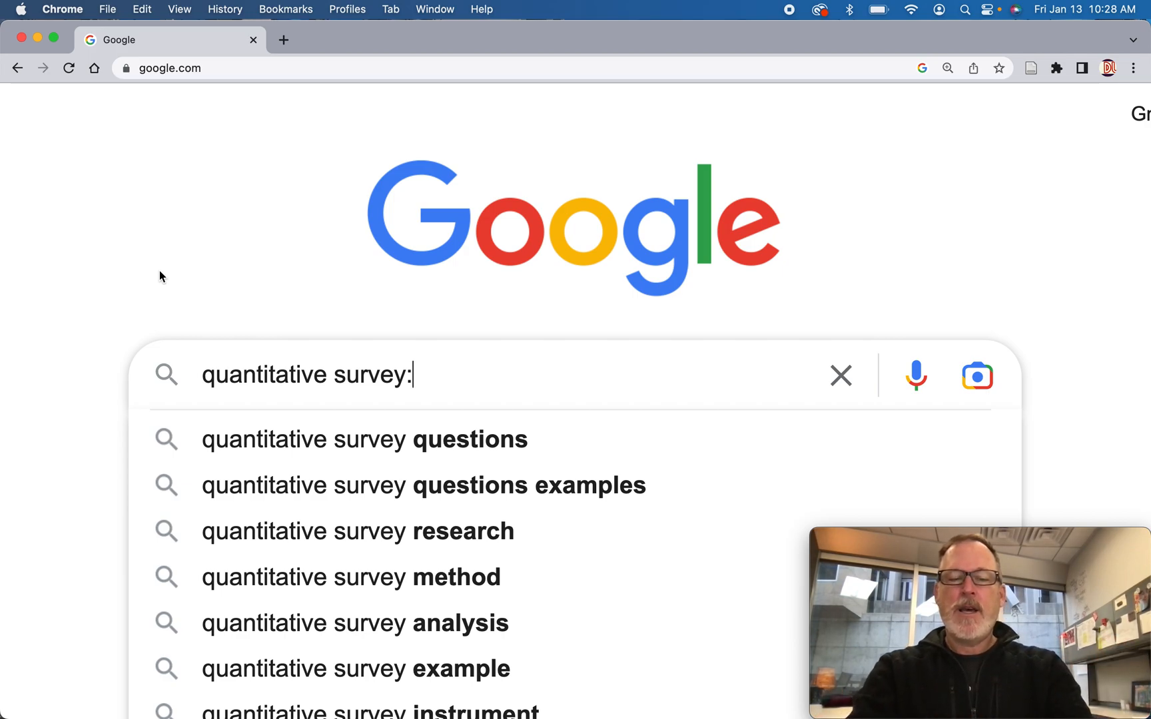
type("stem education women")
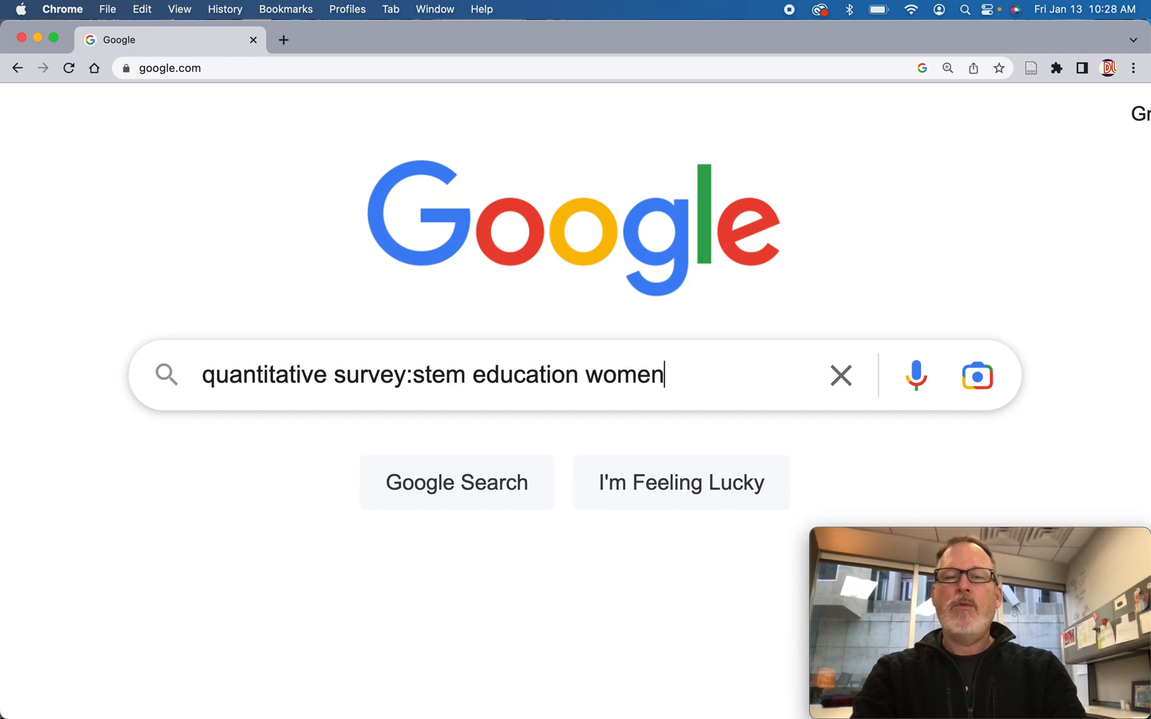
type(" gender")
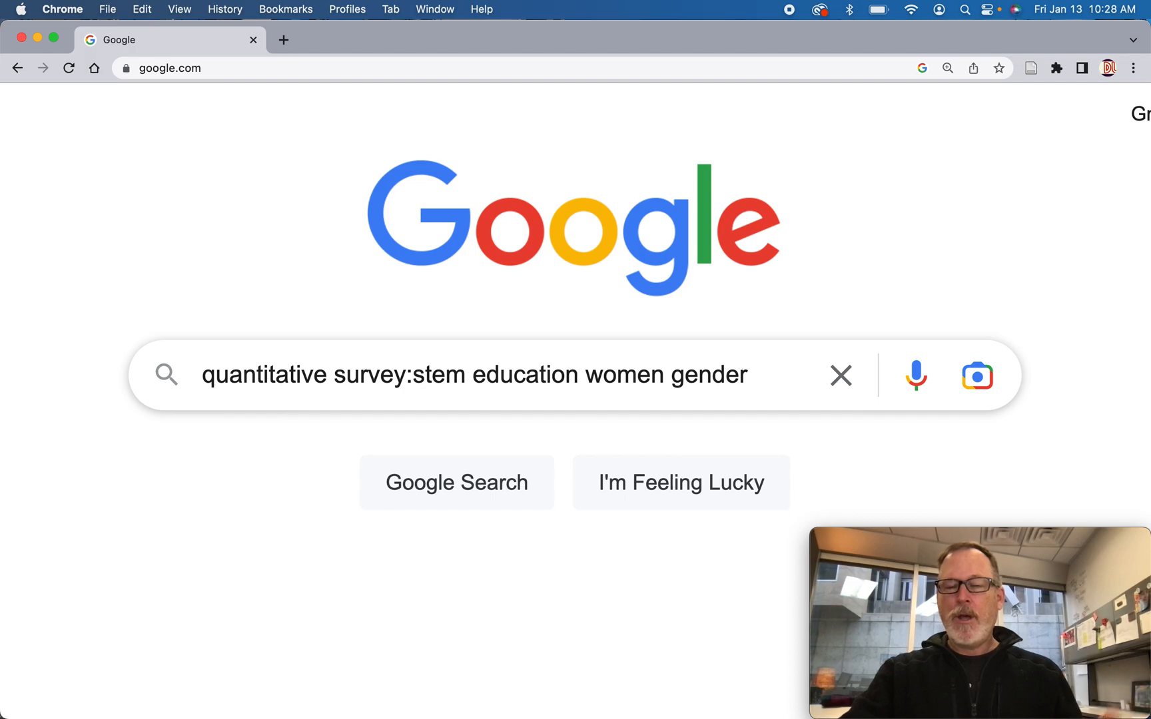
key("Return")
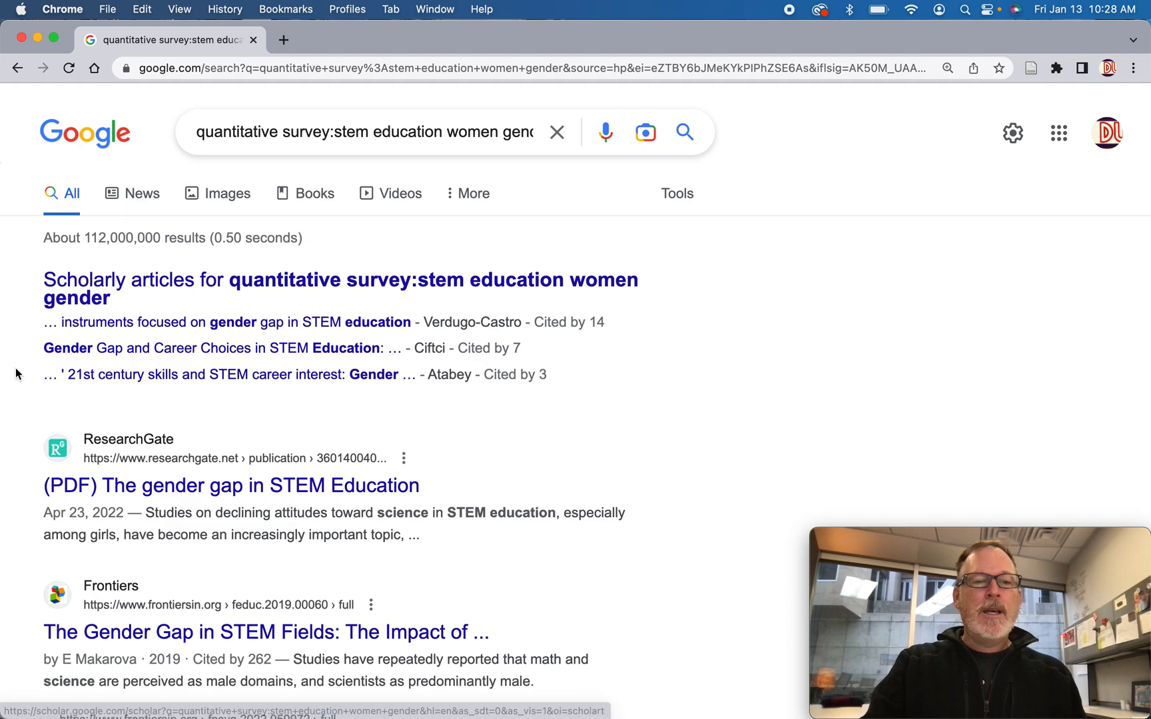
Look through the results and rerun the search with "survey" replaced by "likert"
scroll(110, 441, "down", 5)
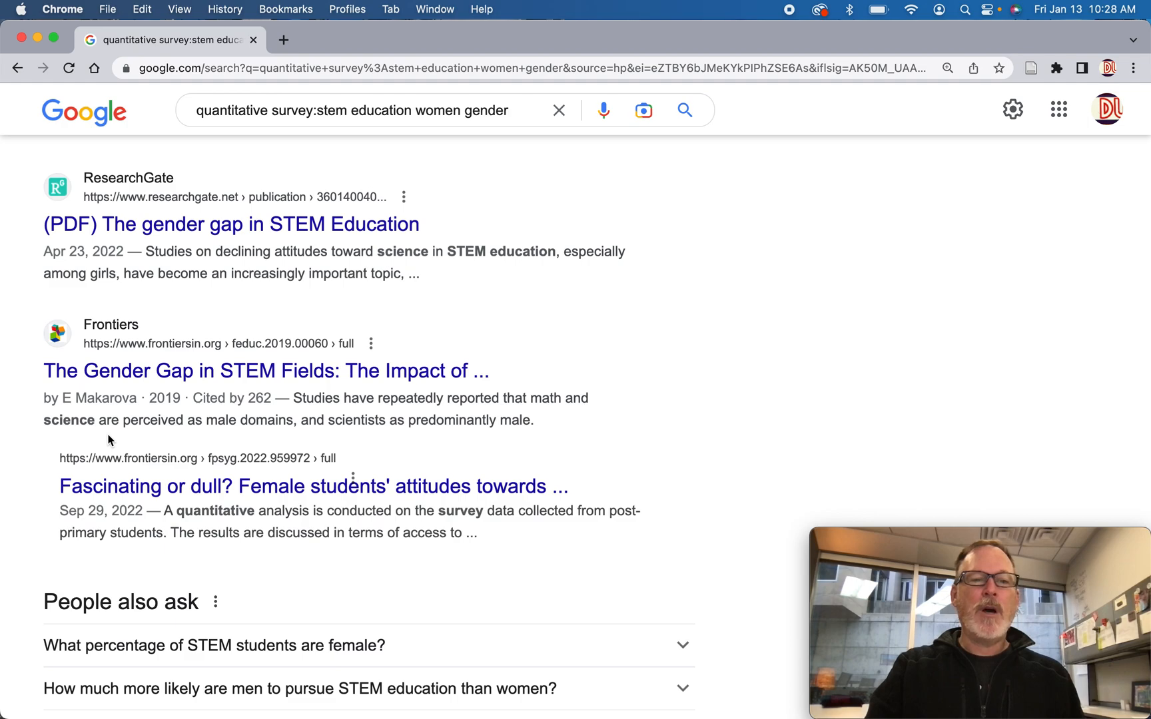
scroll(110, 440, "down", 6)
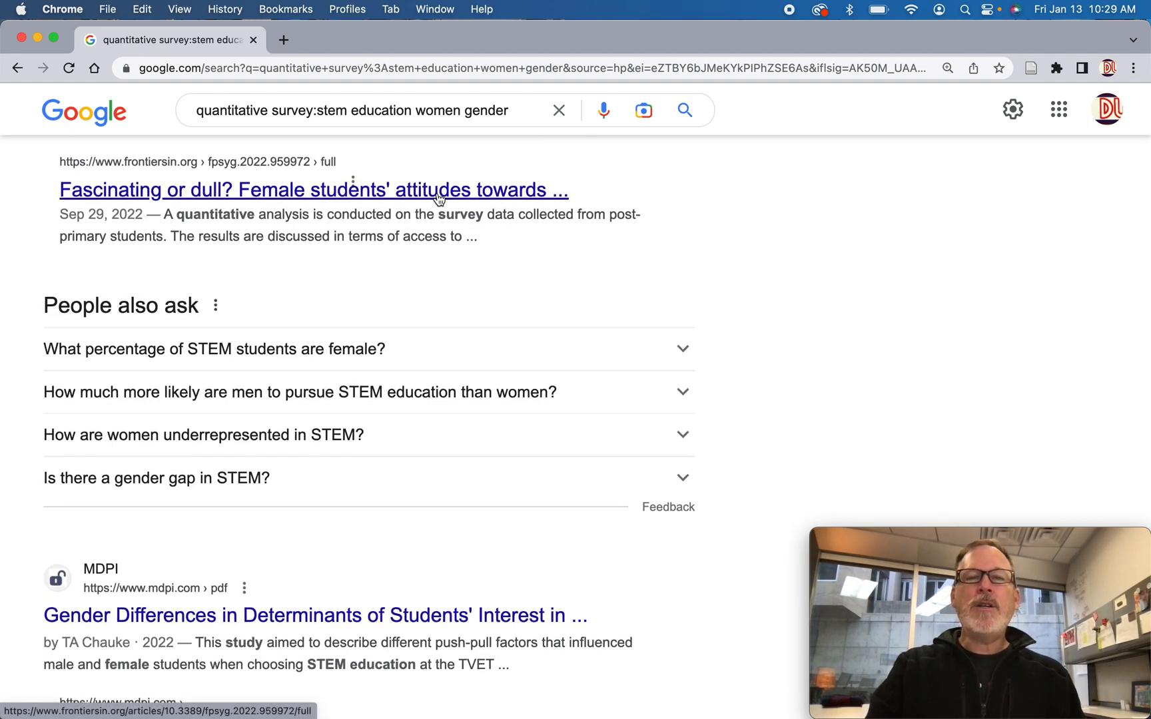
scroll(343, 280, "down", 6)
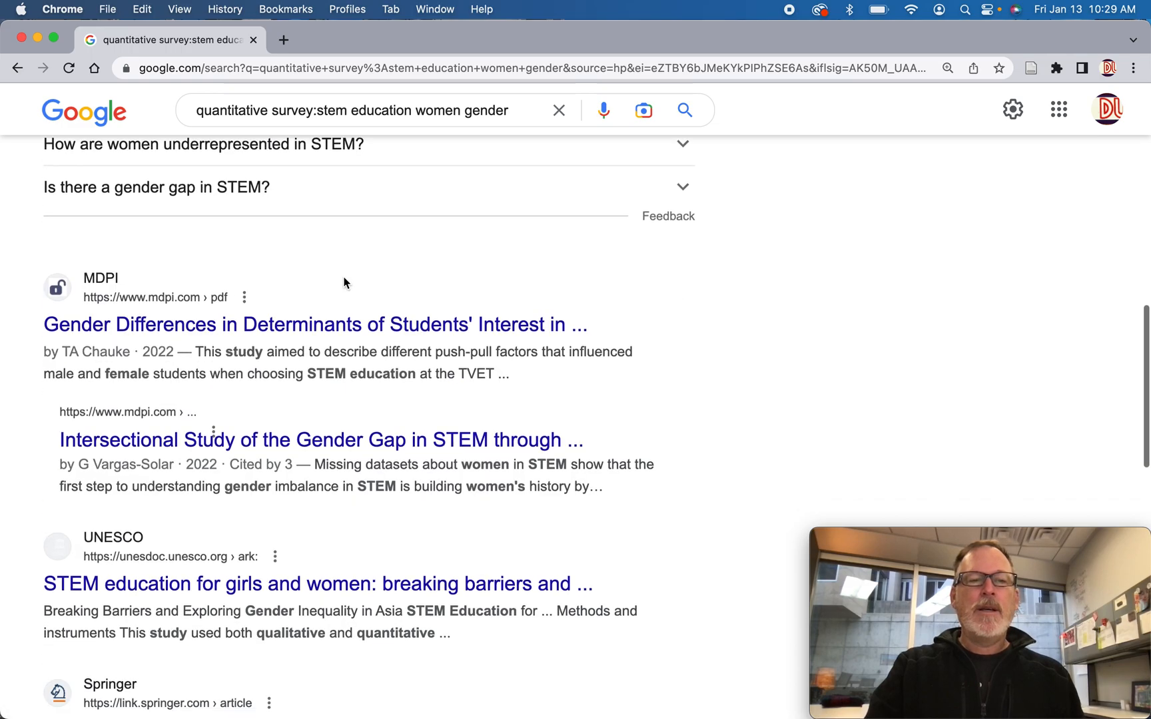
scroll(344, 284, "up", 15)
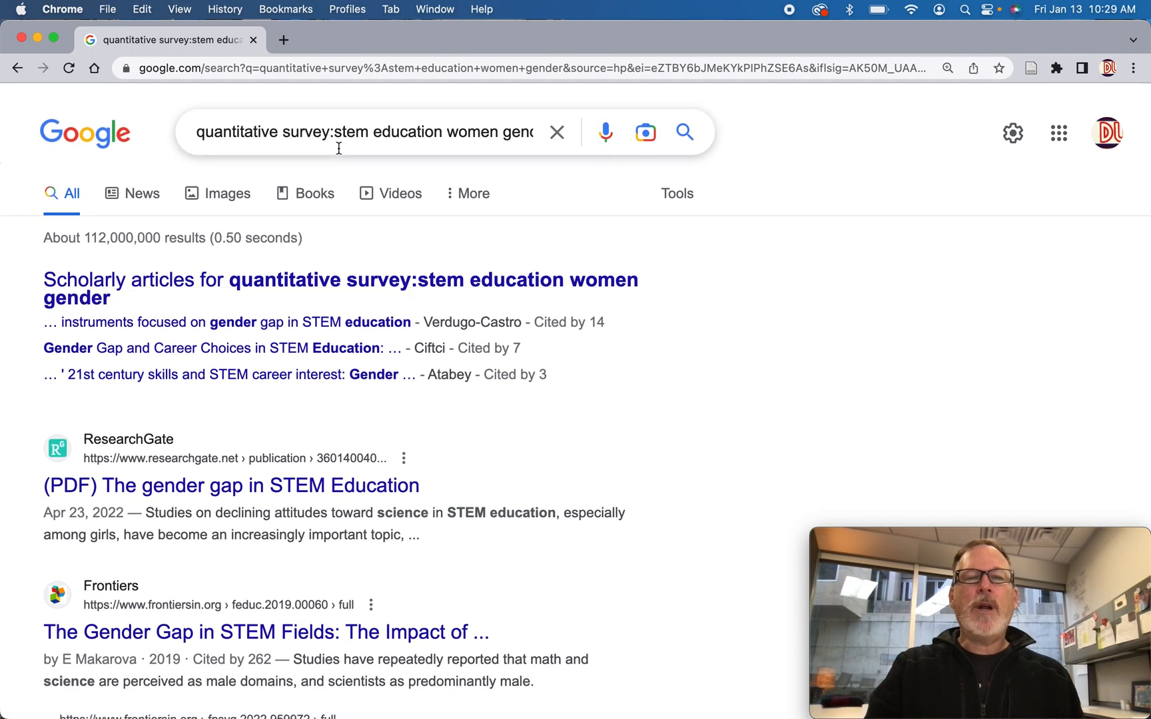
left_click_drag(329, 130, 285, 128)
key("BackSpace")
type("likert")
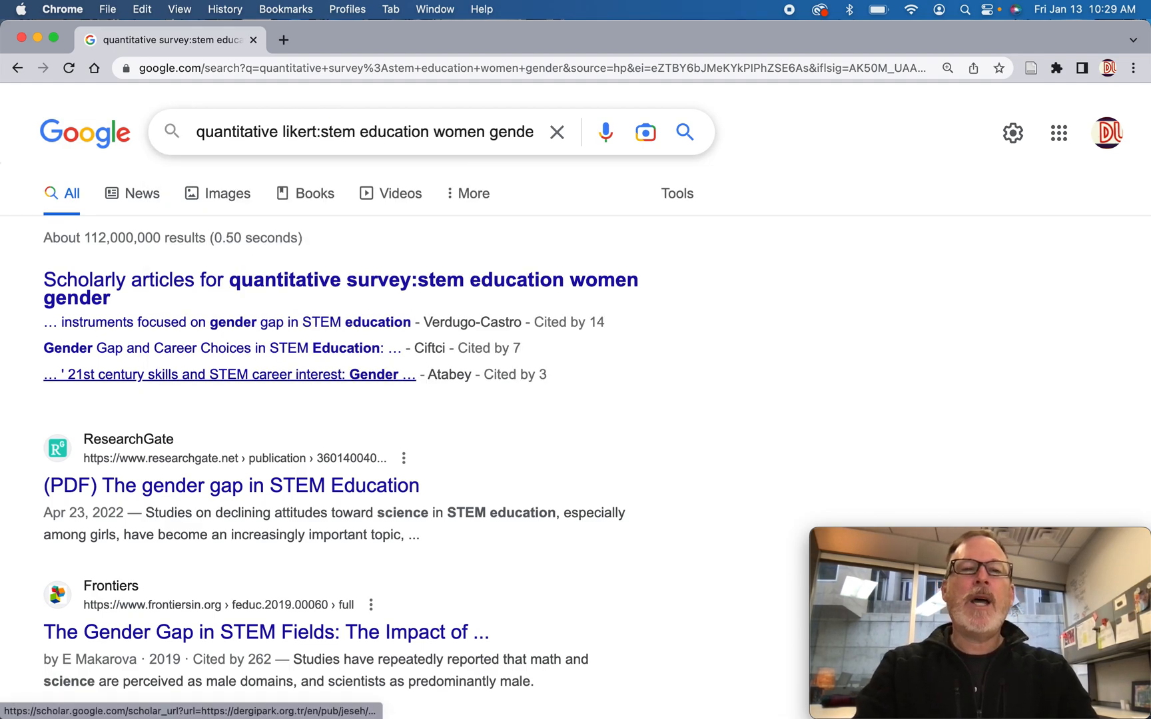
key("Return")
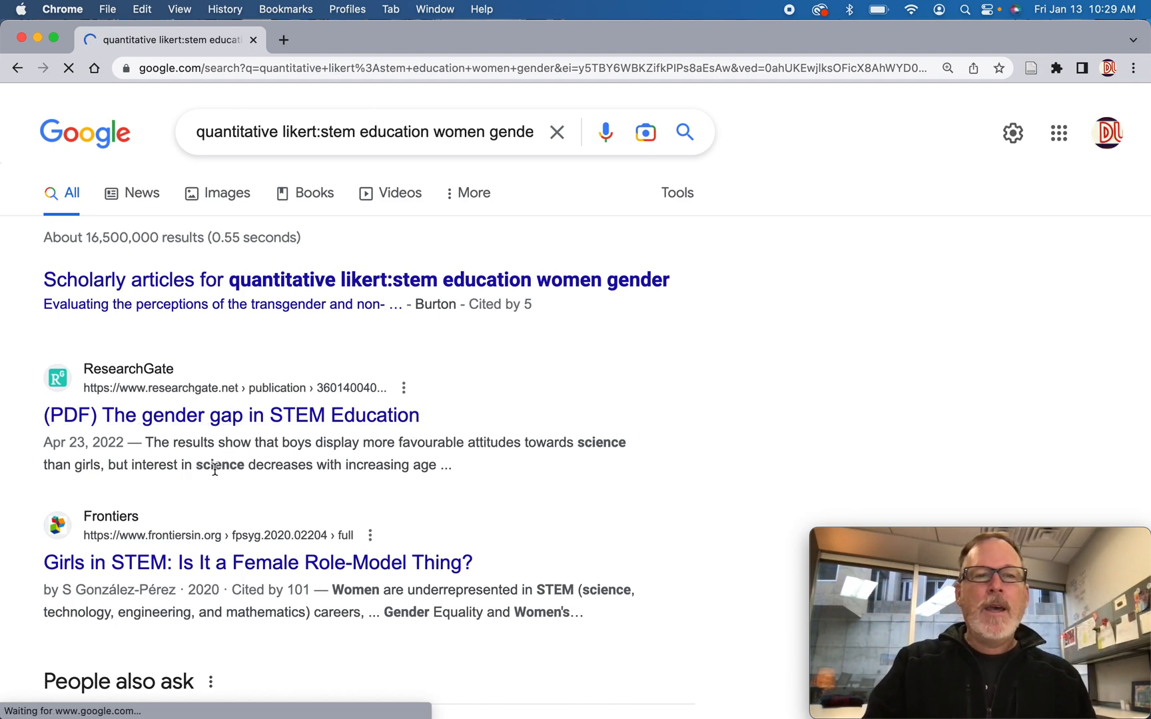
Skim the results and rerun the search with "likert" replaced by "questionnaire"
scroll(244, 465, "down", 10)
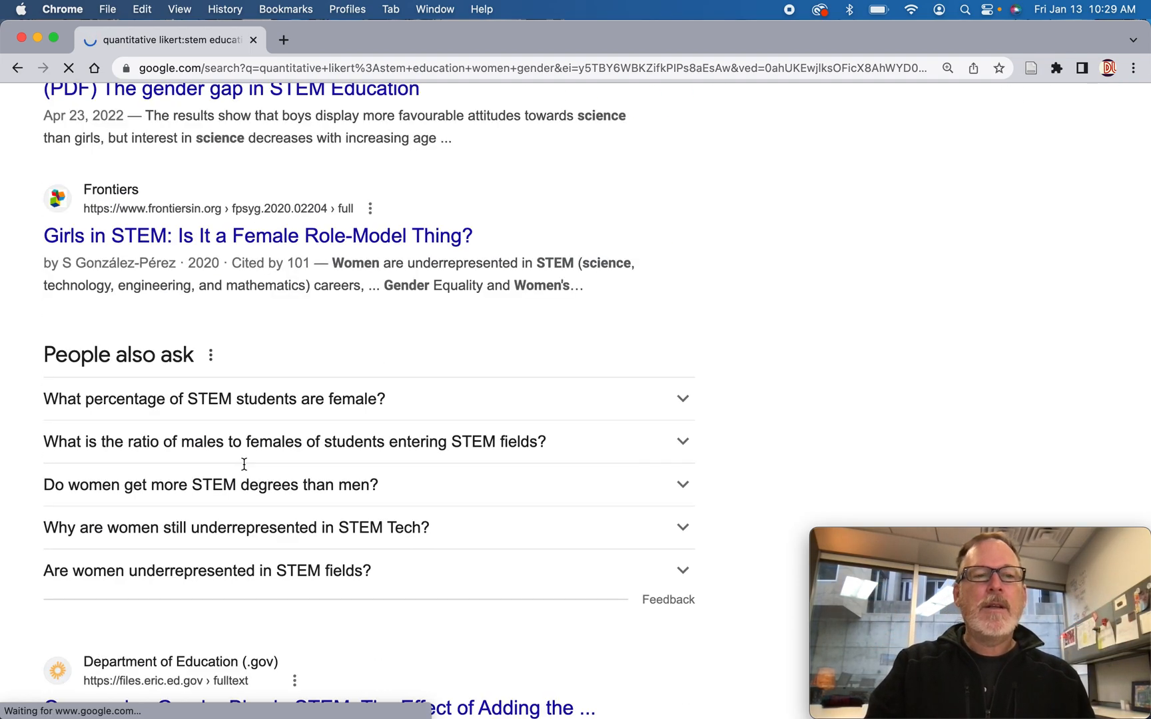
scroll(246, 469, "down", 10)
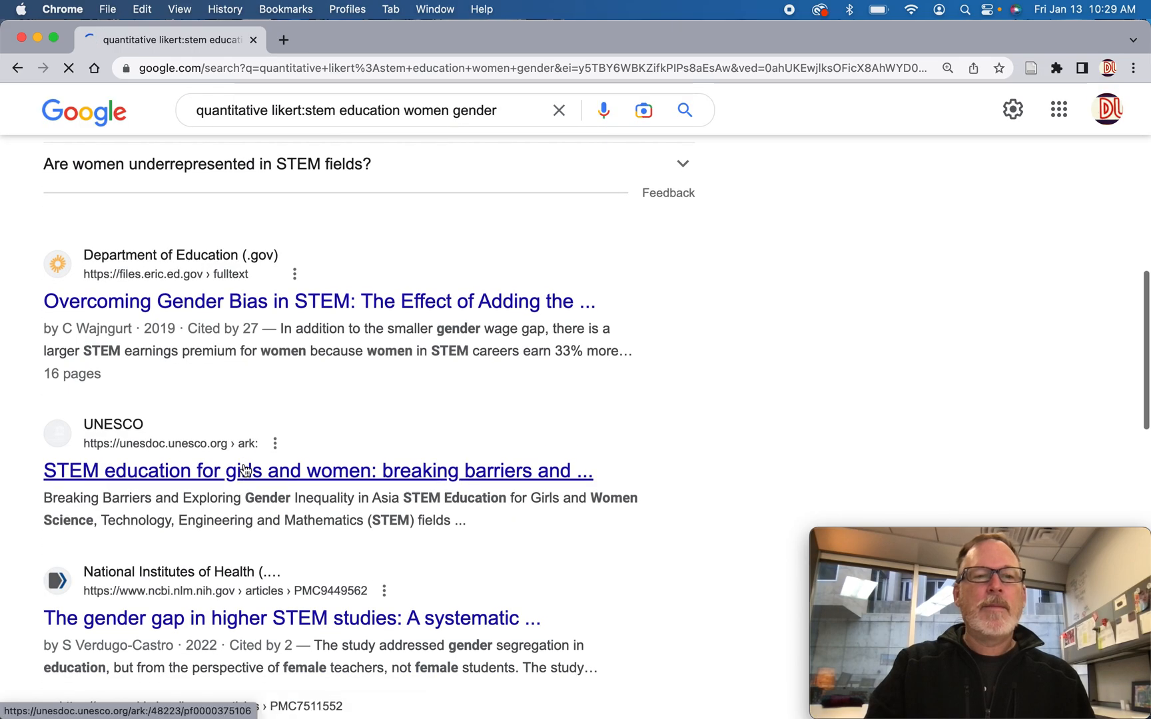
scroll(244, 470, "up", 20)
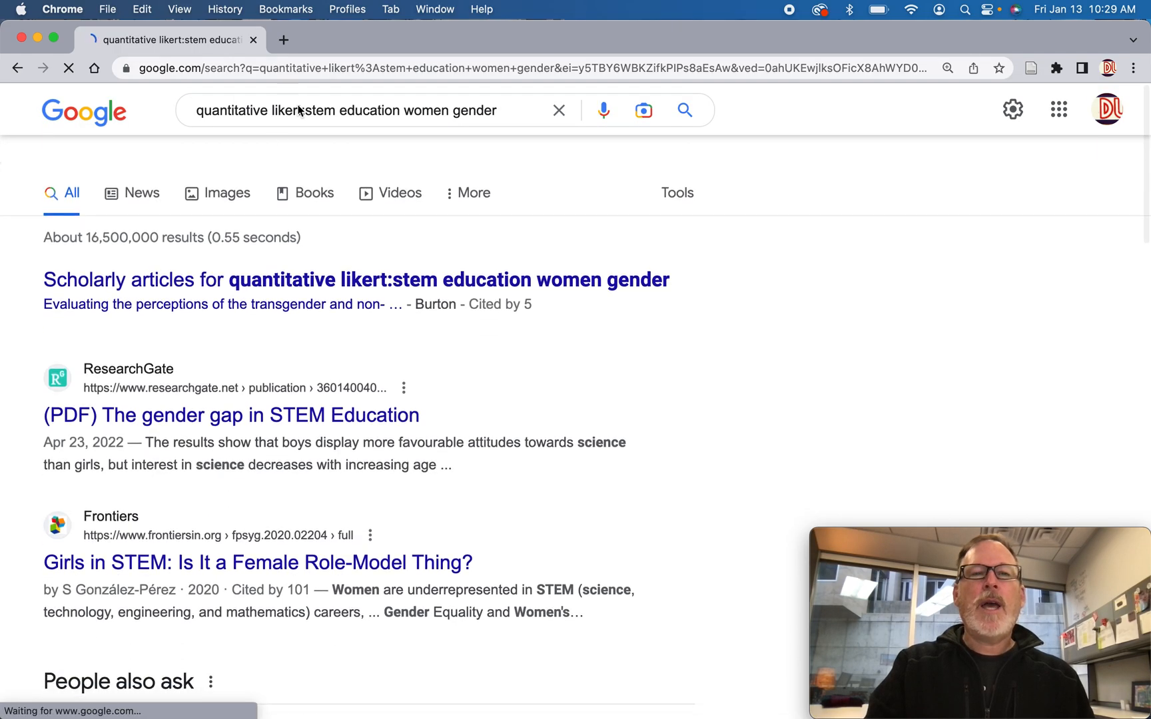
left_click(300, 109)
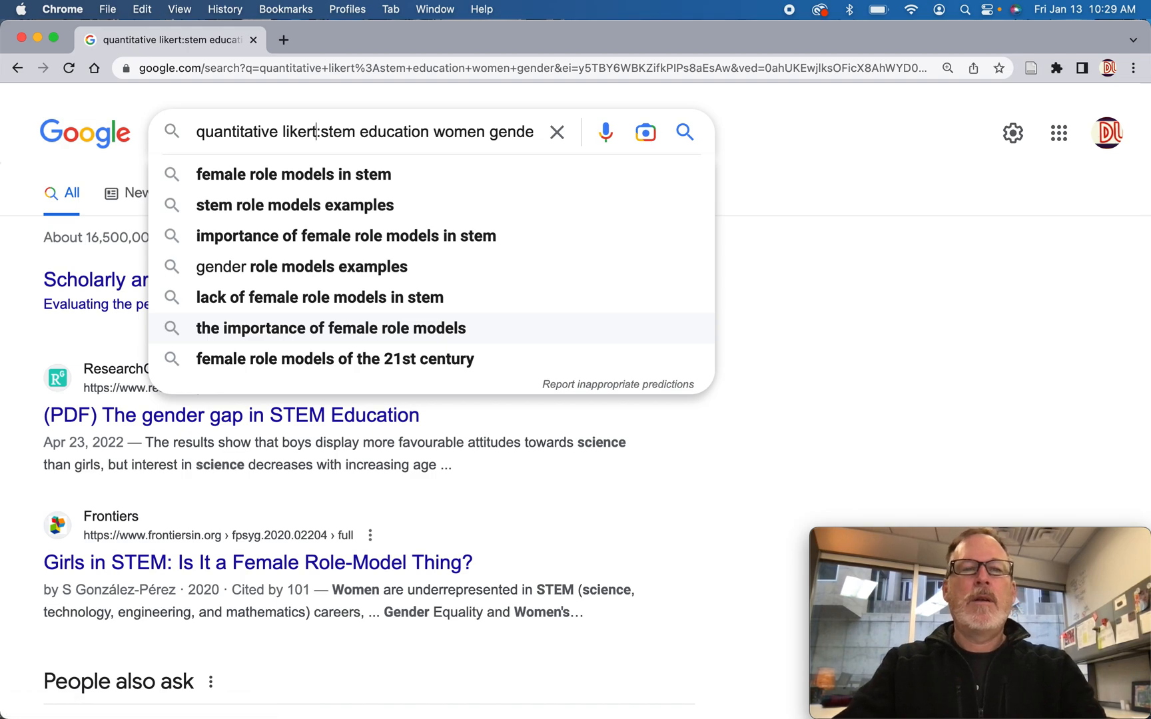
key("BackSpace")
key("BackSpace")
key("BackSpace")
key("BackSpace")
key("BackSpace")
key("BackSpace")
type("quest")
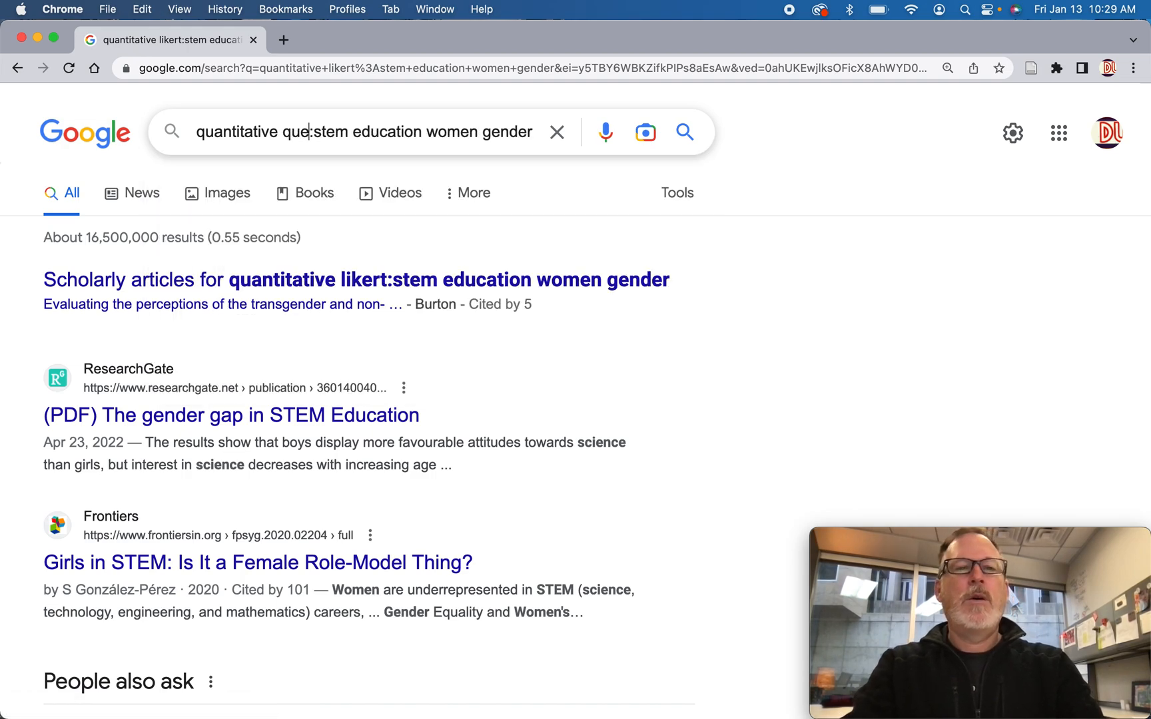
type("ionnaire")
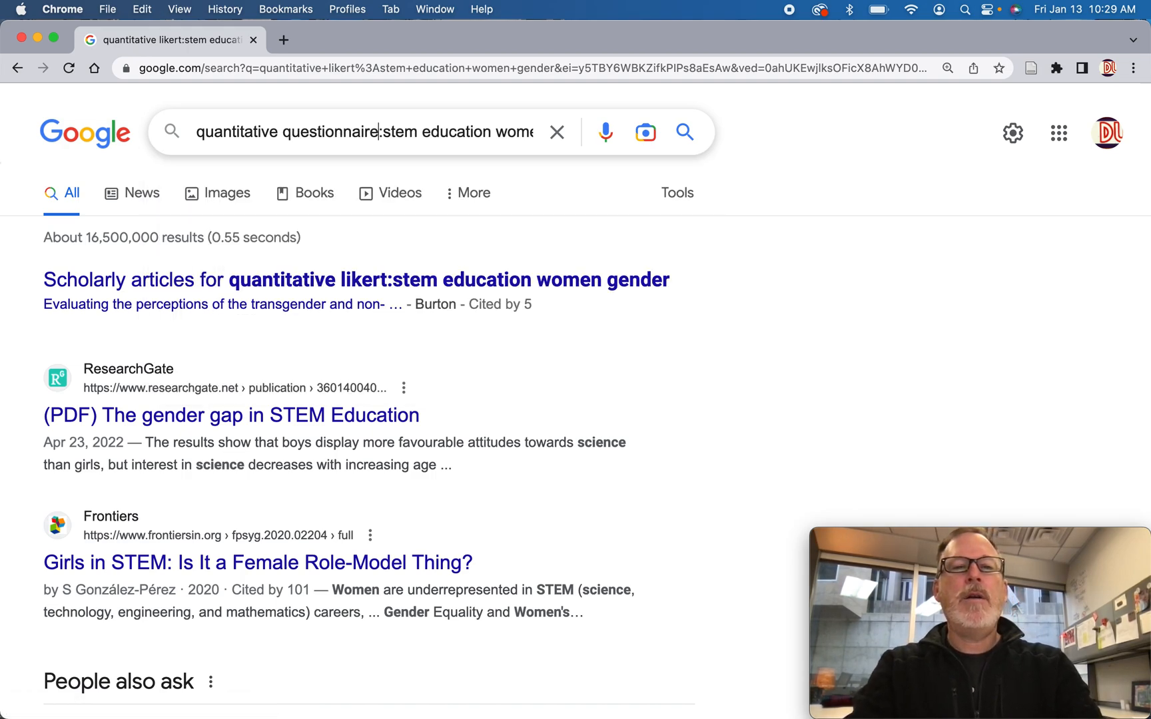
key("Return")
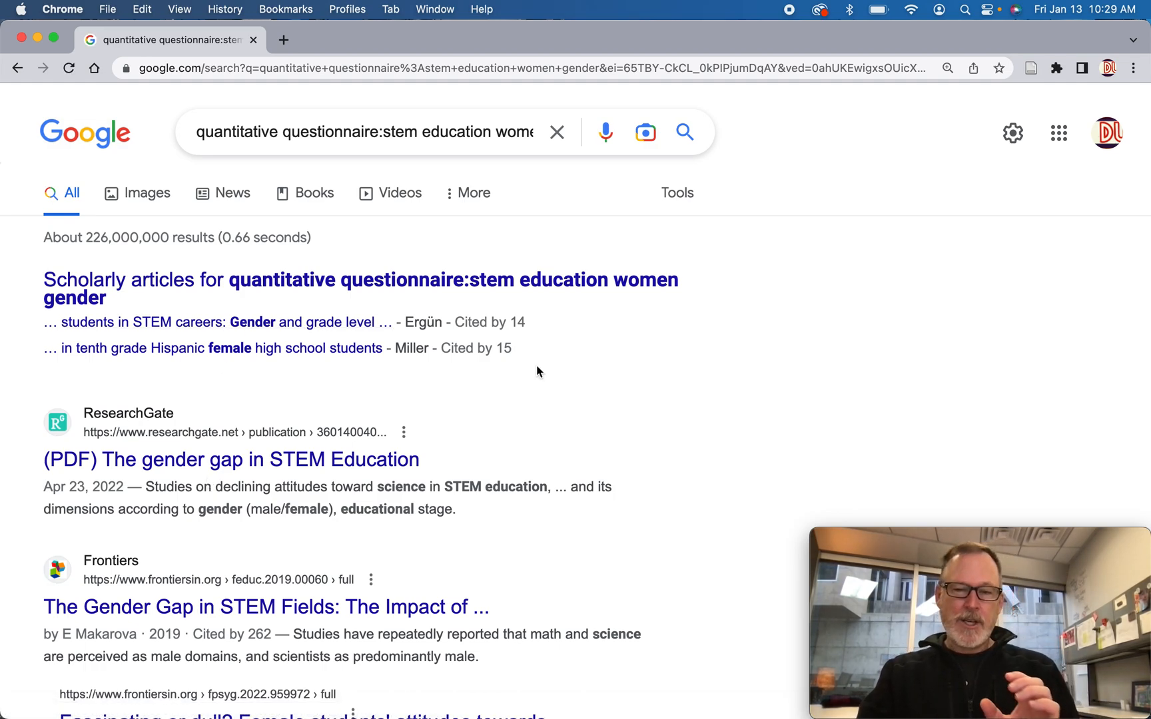
Skim the questionnaire results, return to the library home page and open the Advanced Catalog Search
scroll(537, 371, "down", 5)
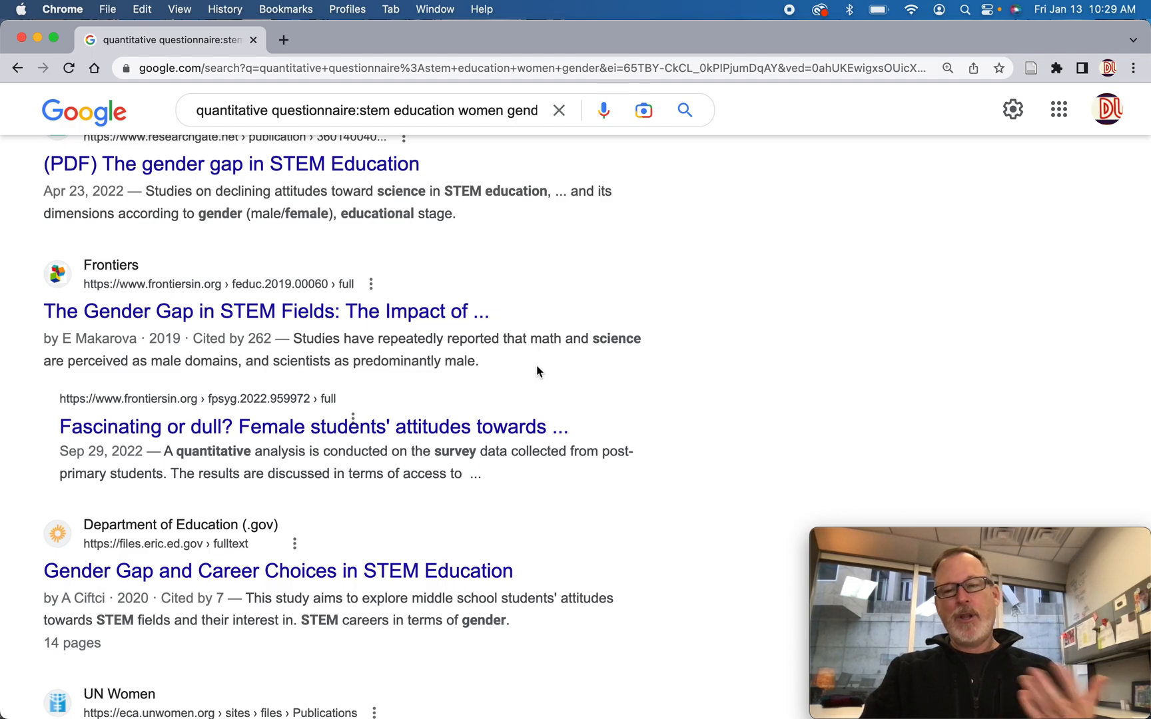
scroll(537, 368, "down", 8)
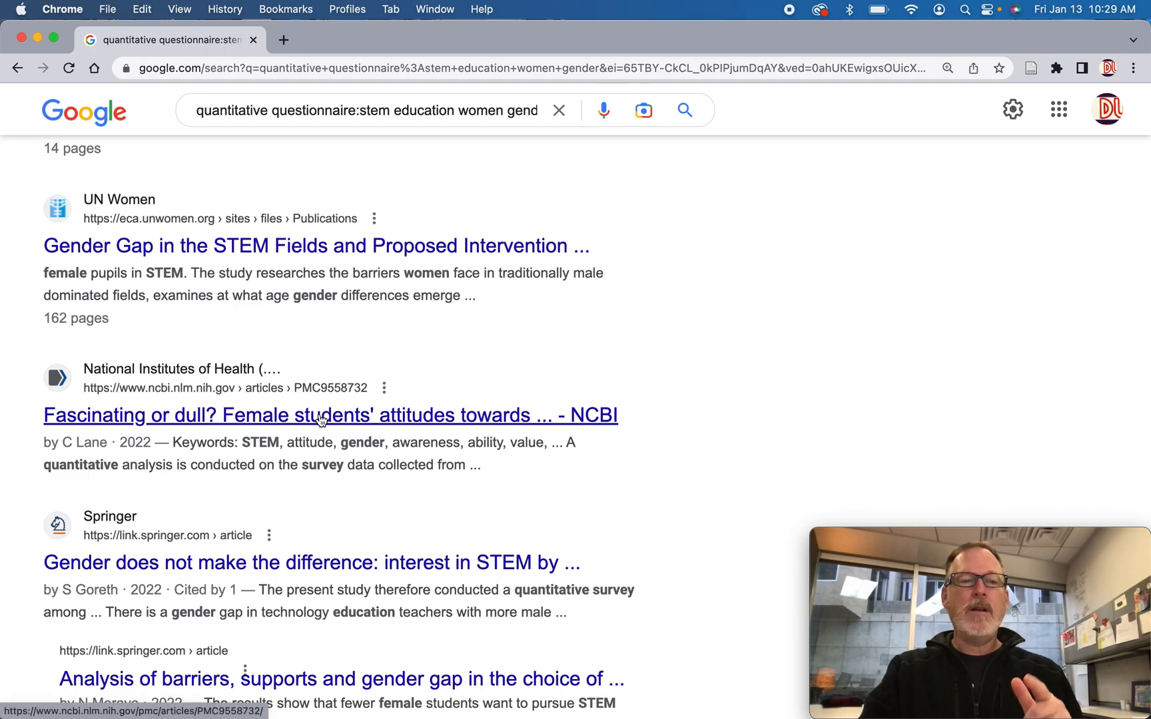
scroll(320, 418, "up", 10)
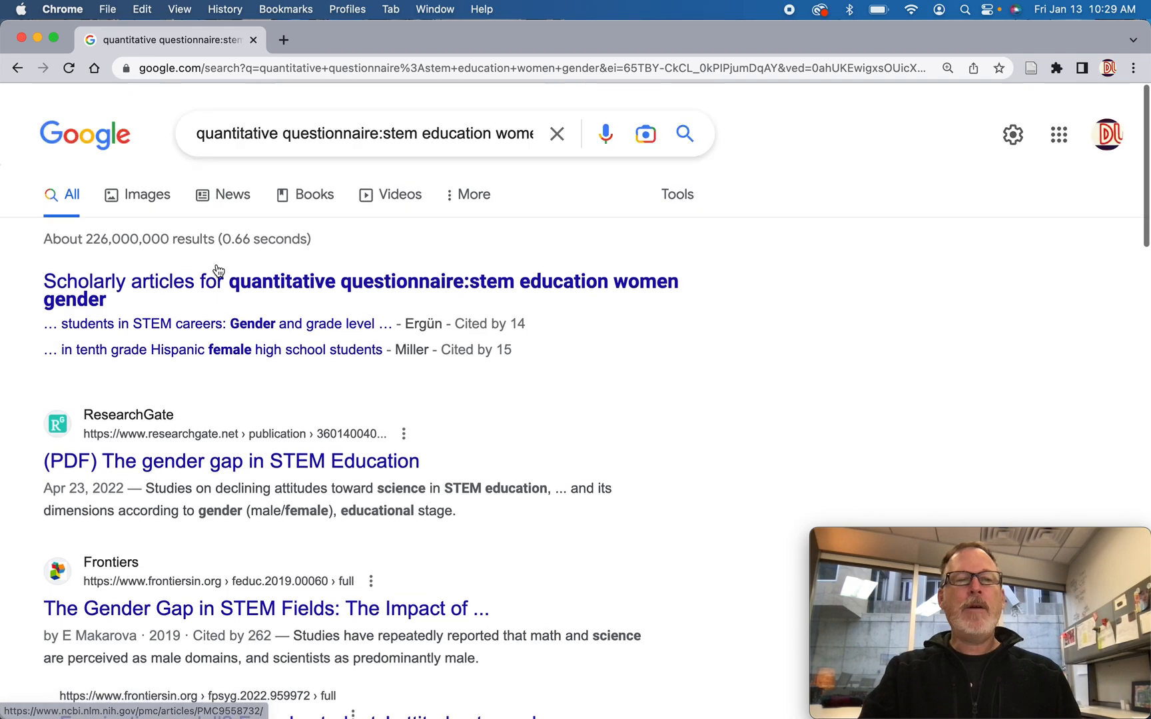
left_click(94, 68)
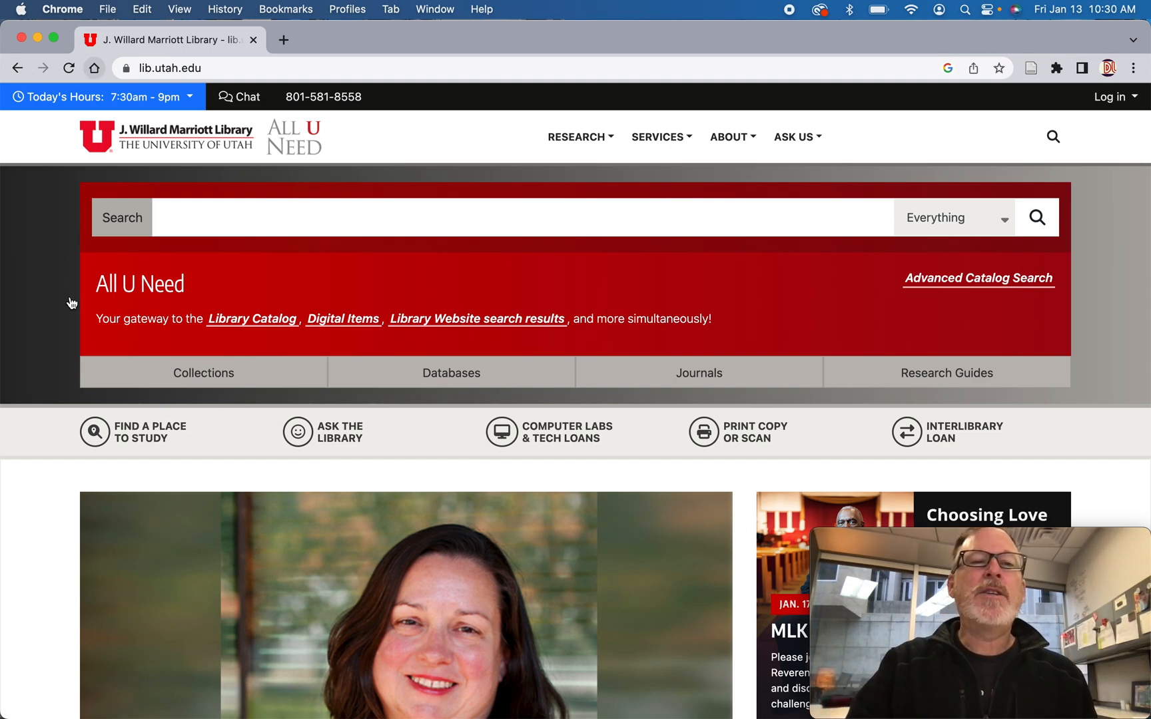
left_click(199, 210)
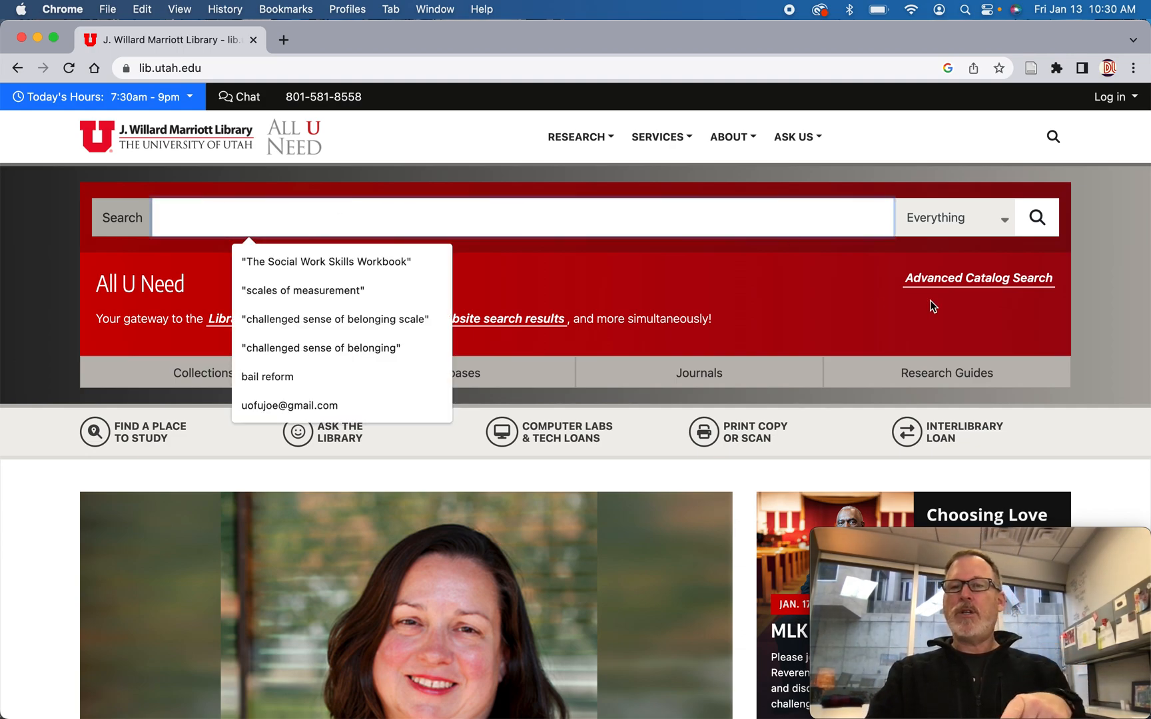
left_click(953, 288)
left_click(952, 288)
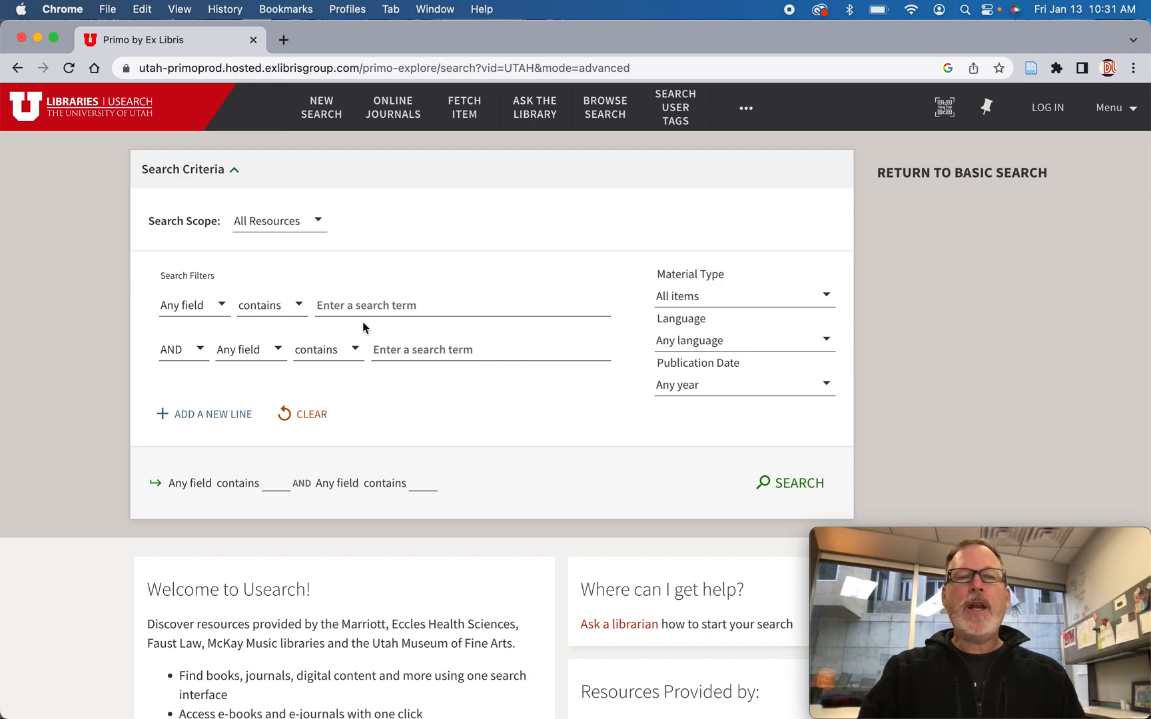
Enter "quantitative" as the search term in the first filter line
left_click(362, 303)
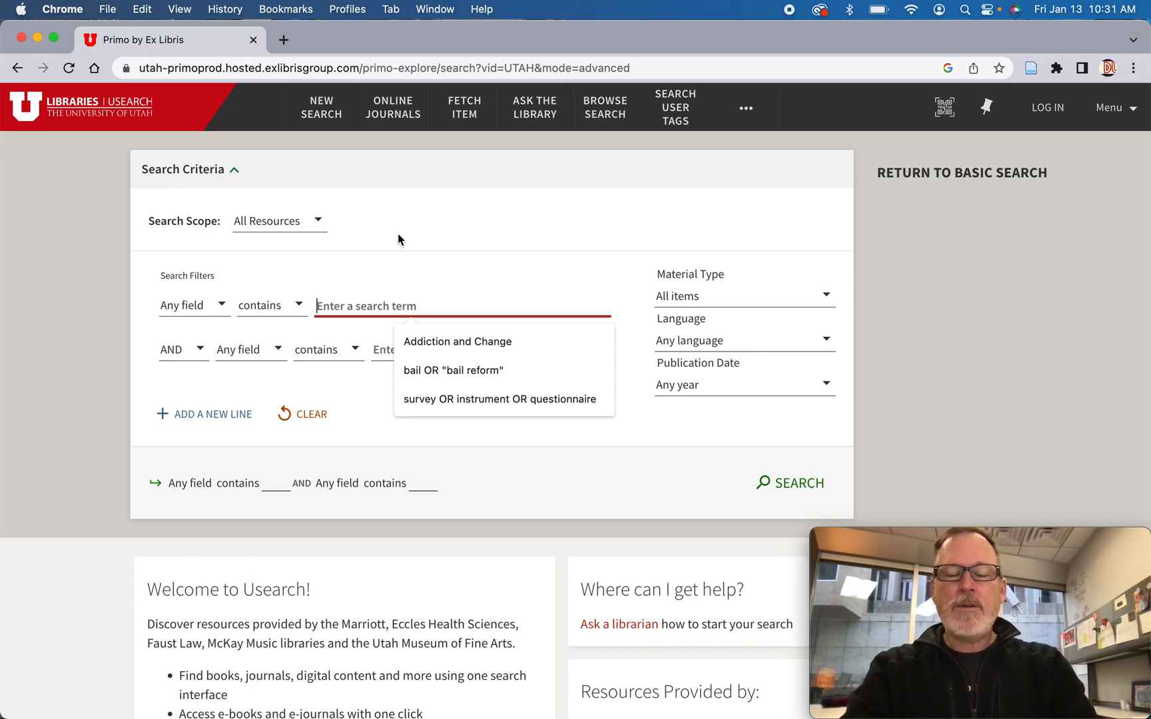
type("quan")
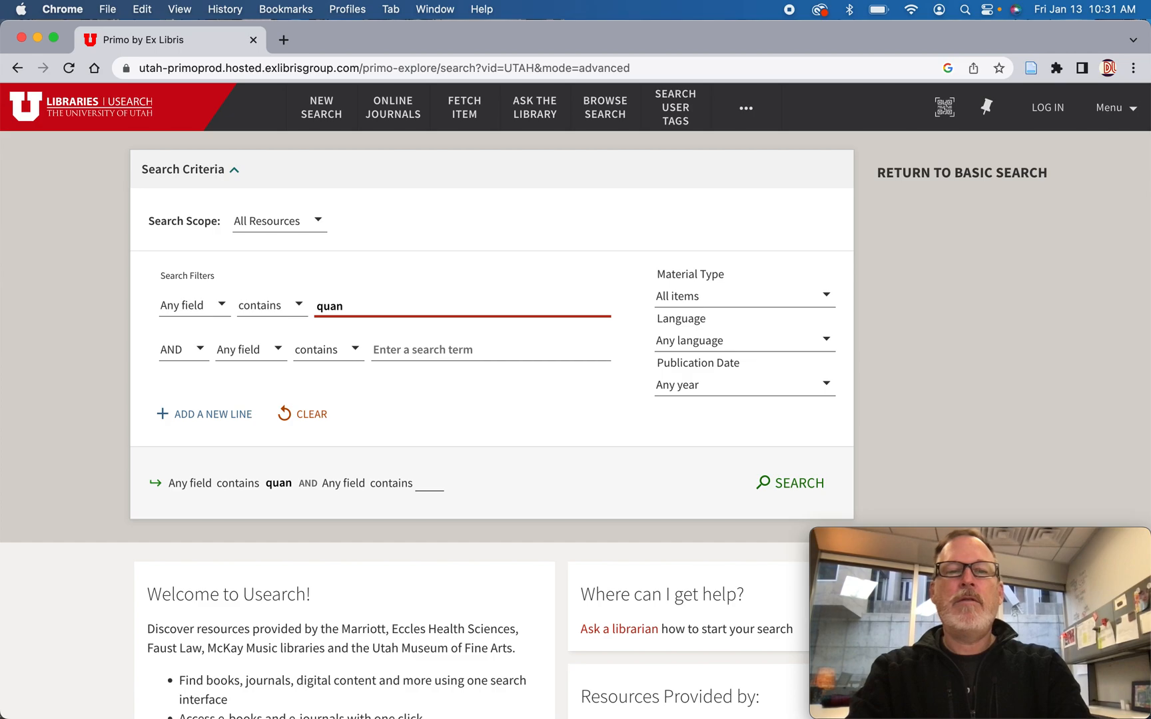
type("titative")
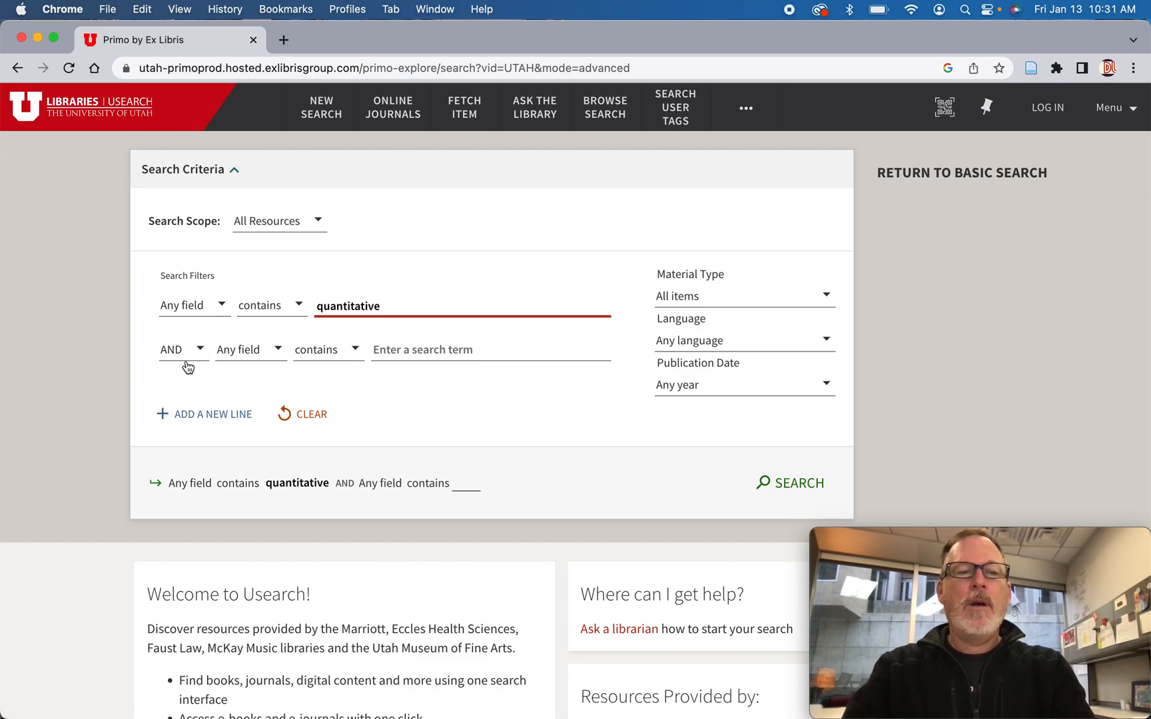
Set the second filter line's search term to "questionnaire OR survey OR instrument"
left_click(412, 352)
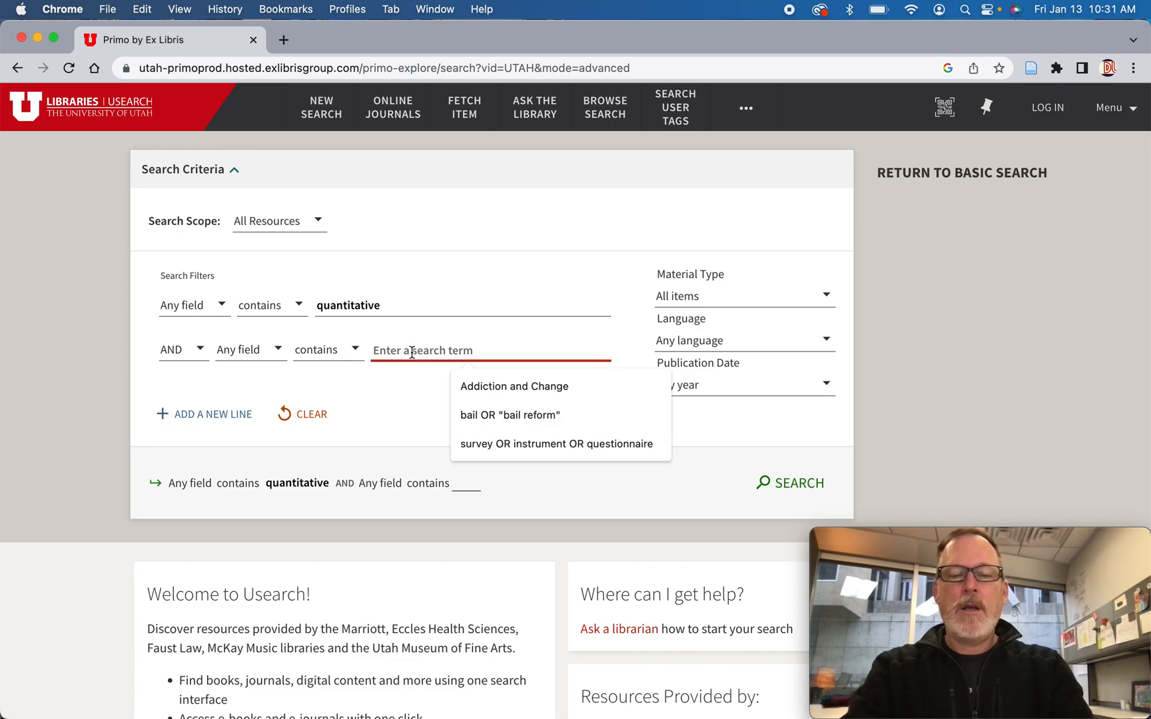
type("questionnaire OR survey OR instru")
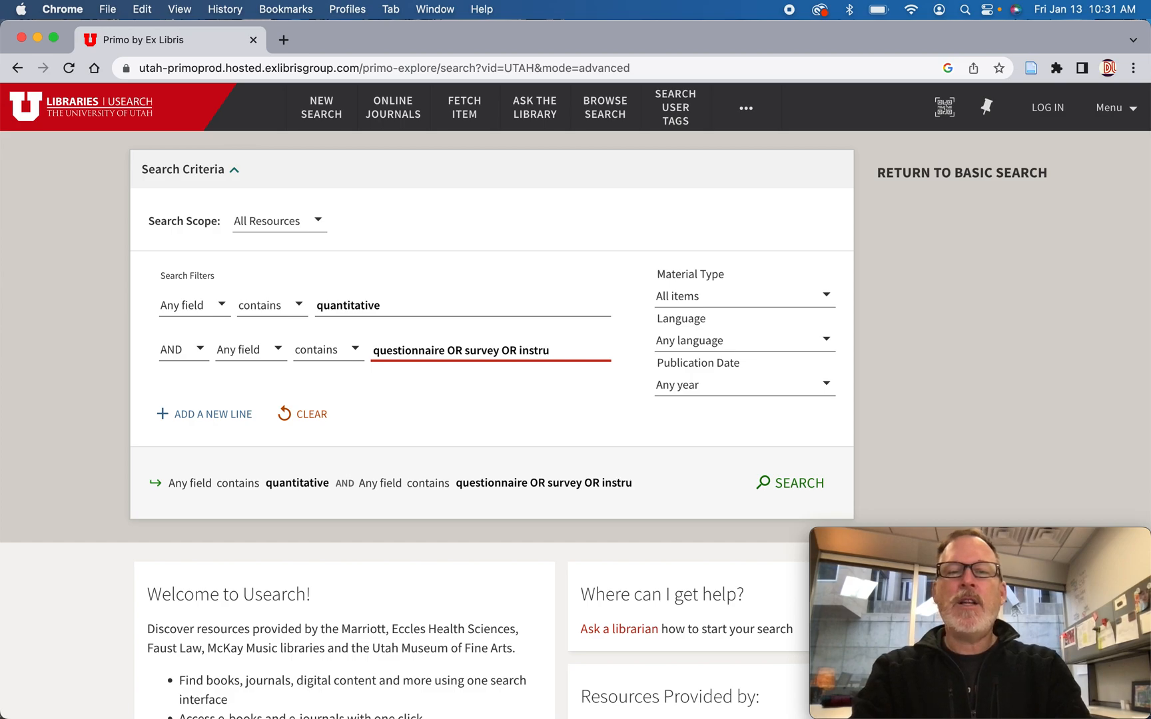
type("ment")
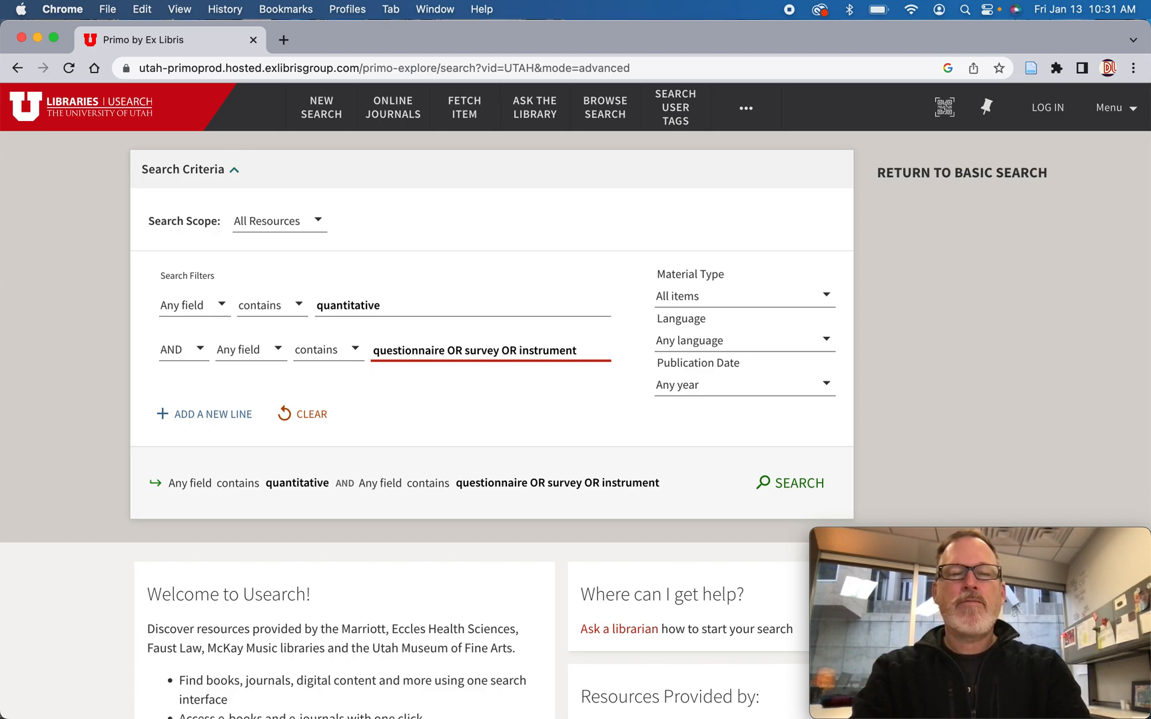
type(" OR")
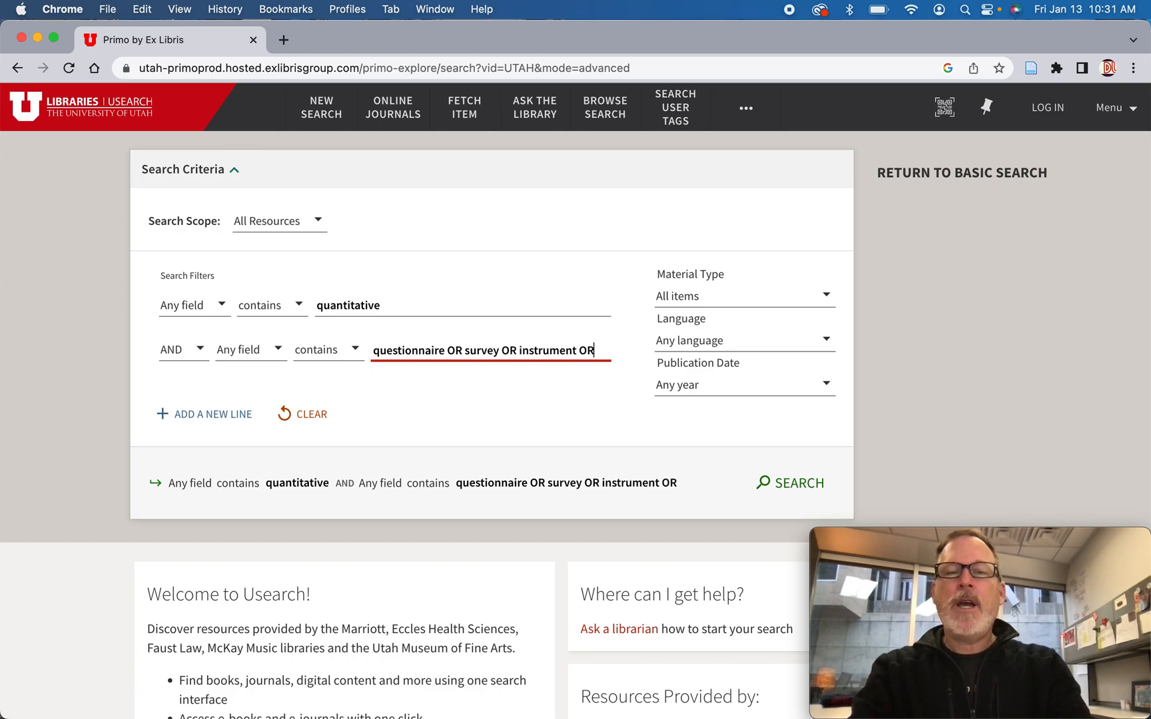
key("BackSpace")
key("BackSpace")
key("BackSpace")
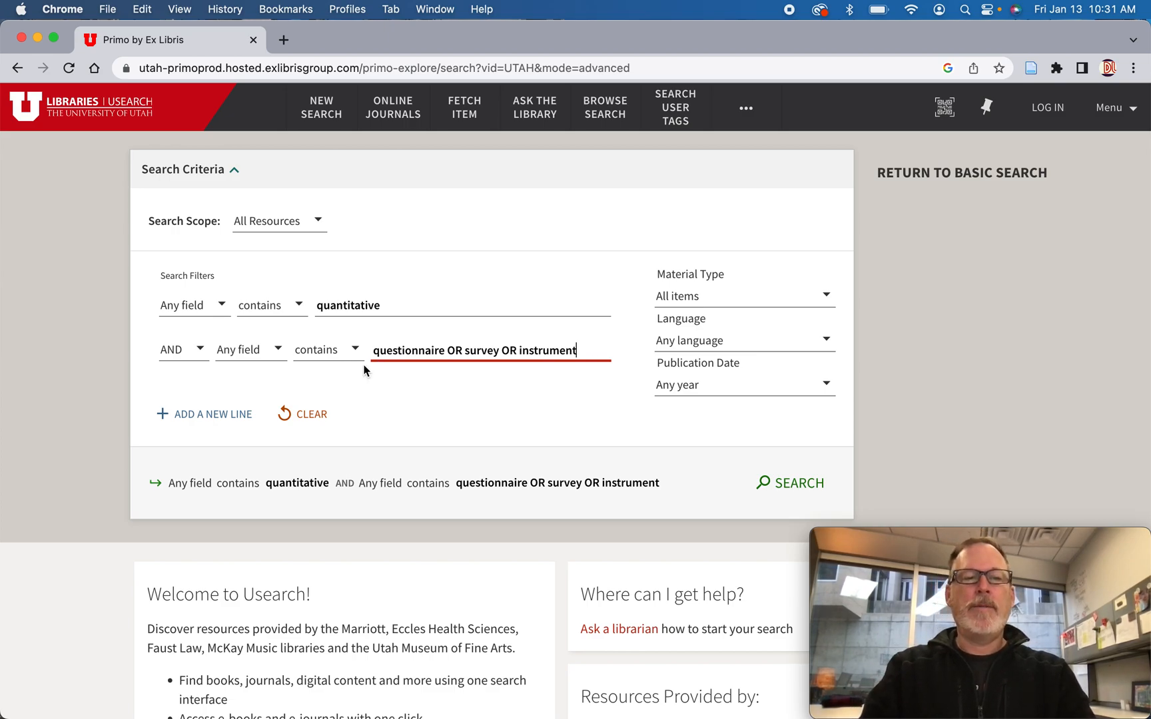
Add a third filter line with the search term "women OR female OR gender"
left_click(216, 413)
left_click(395, 393)
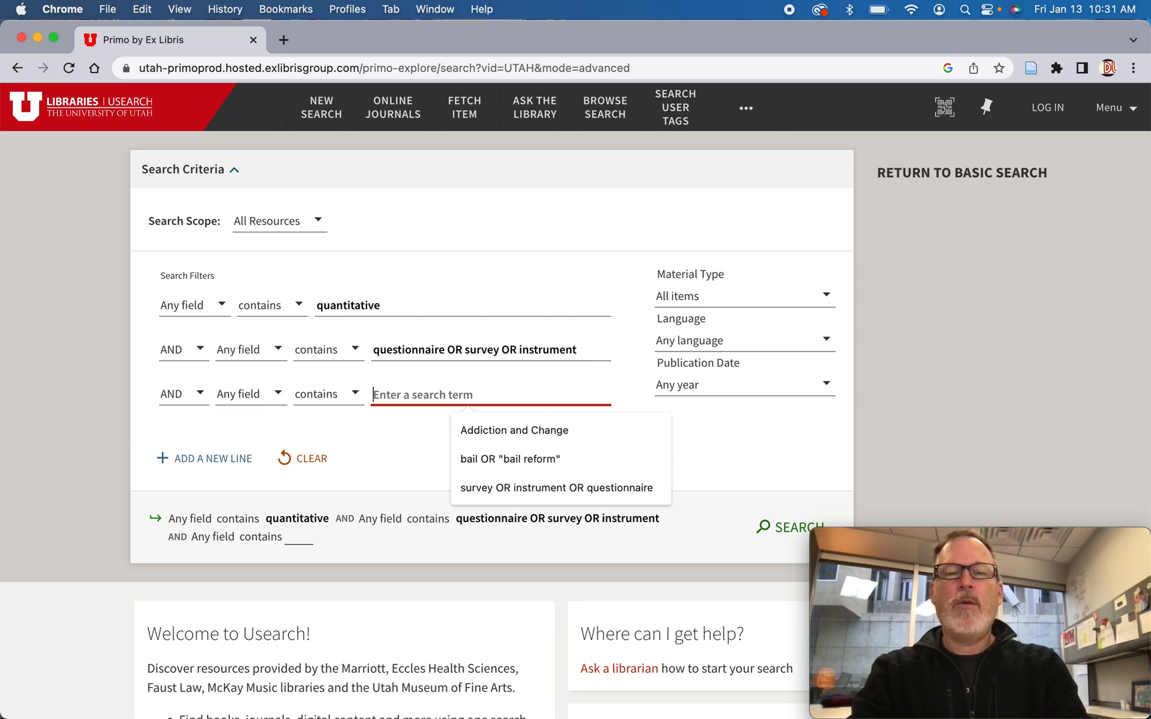
type("women OR femail OR")
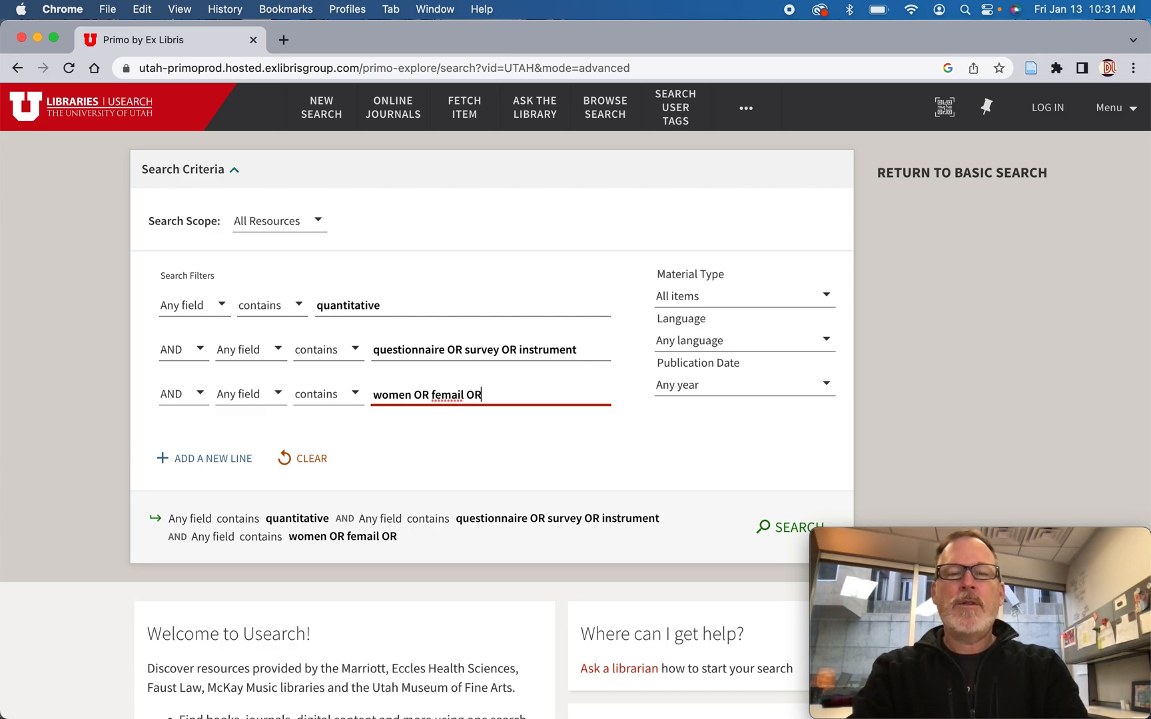
key("BackSpace")
key("BackSpace")
key("BackSpace")
key("BackSpace")
key("BackSpace")
type("le OR gender")
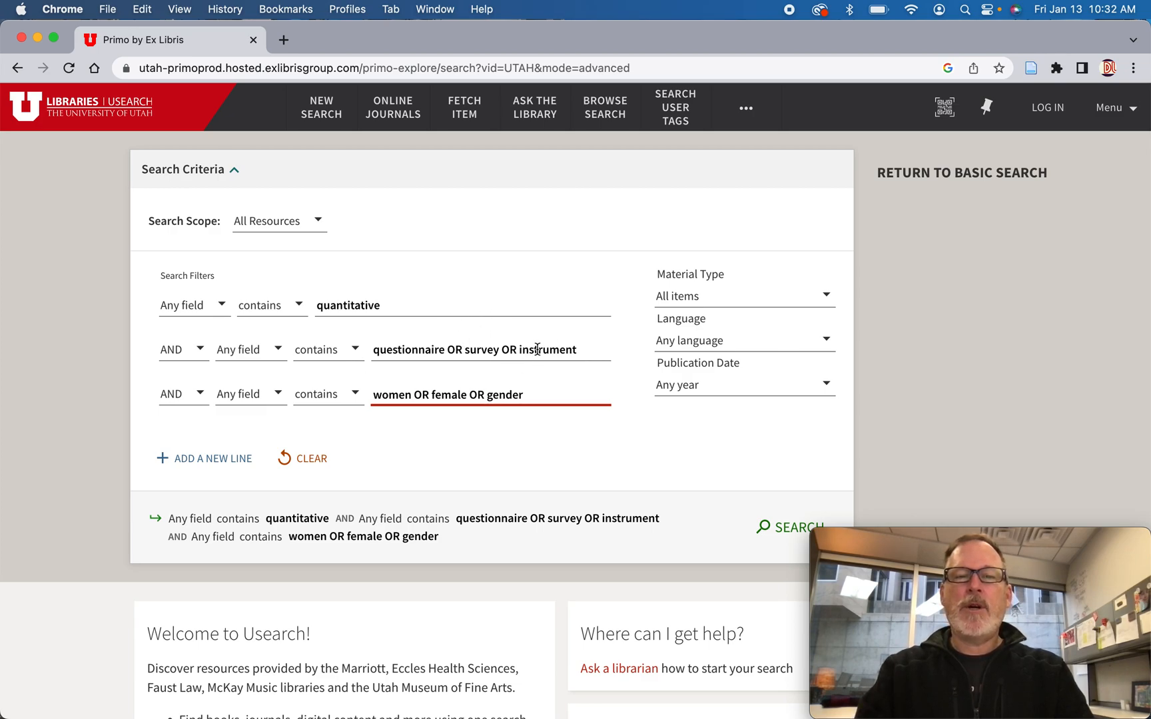
Extend the questionnaire and survey line with the alternative term "OR interview"
left_click(583, 351)
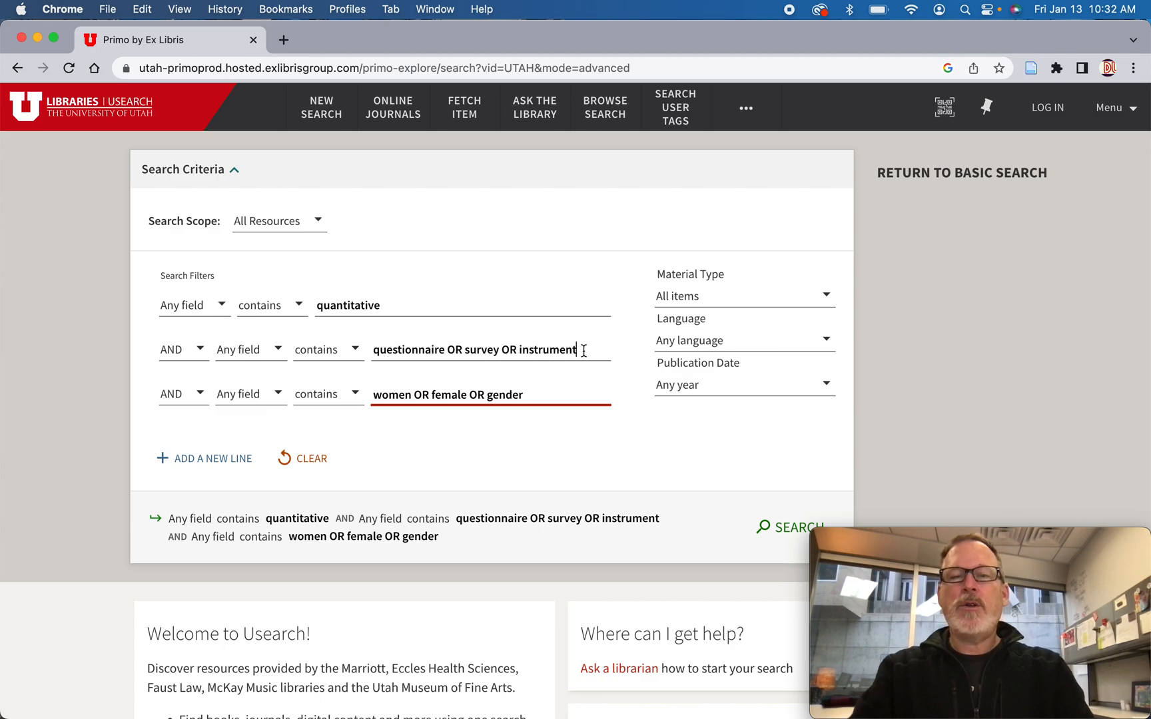
type("OR")
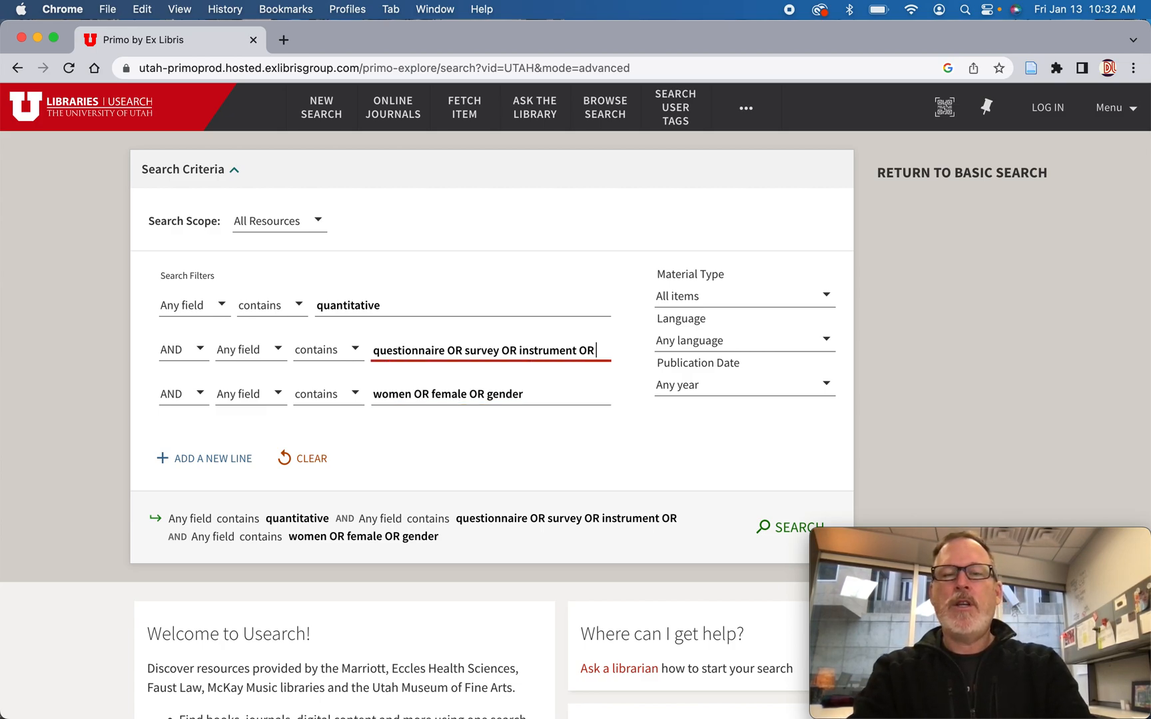
type(" interview")
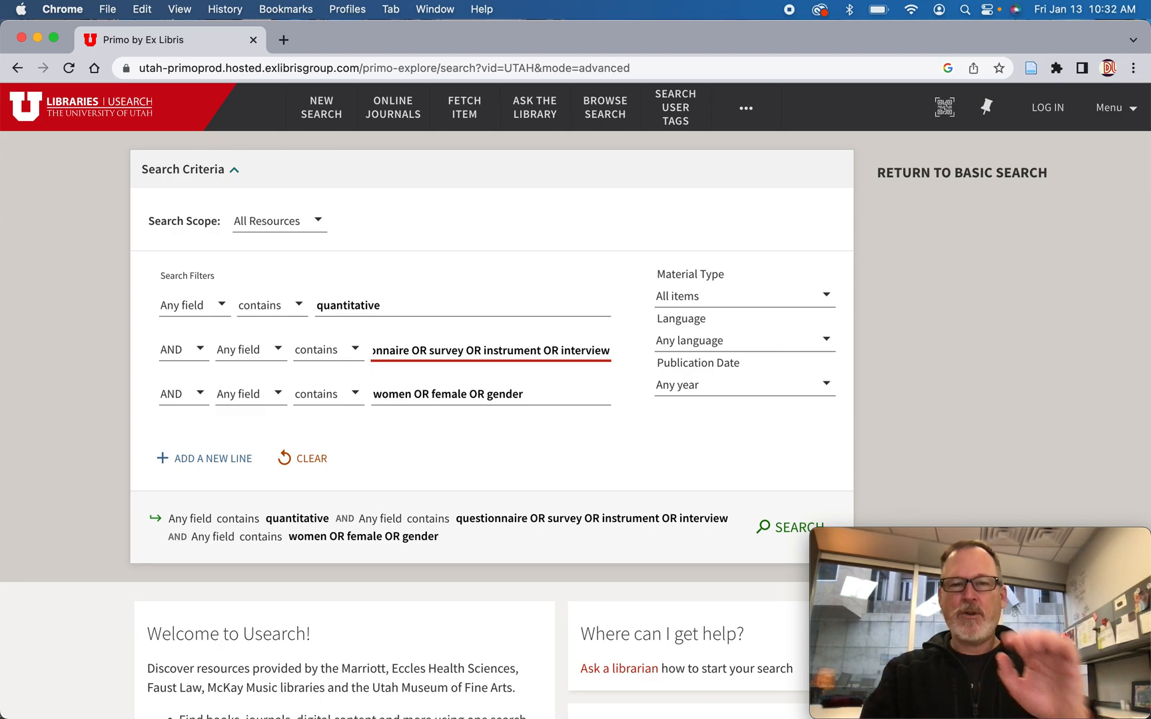
Add a fourth filter line with the search term "stem OR math OR physics"
left_click(212, 458)
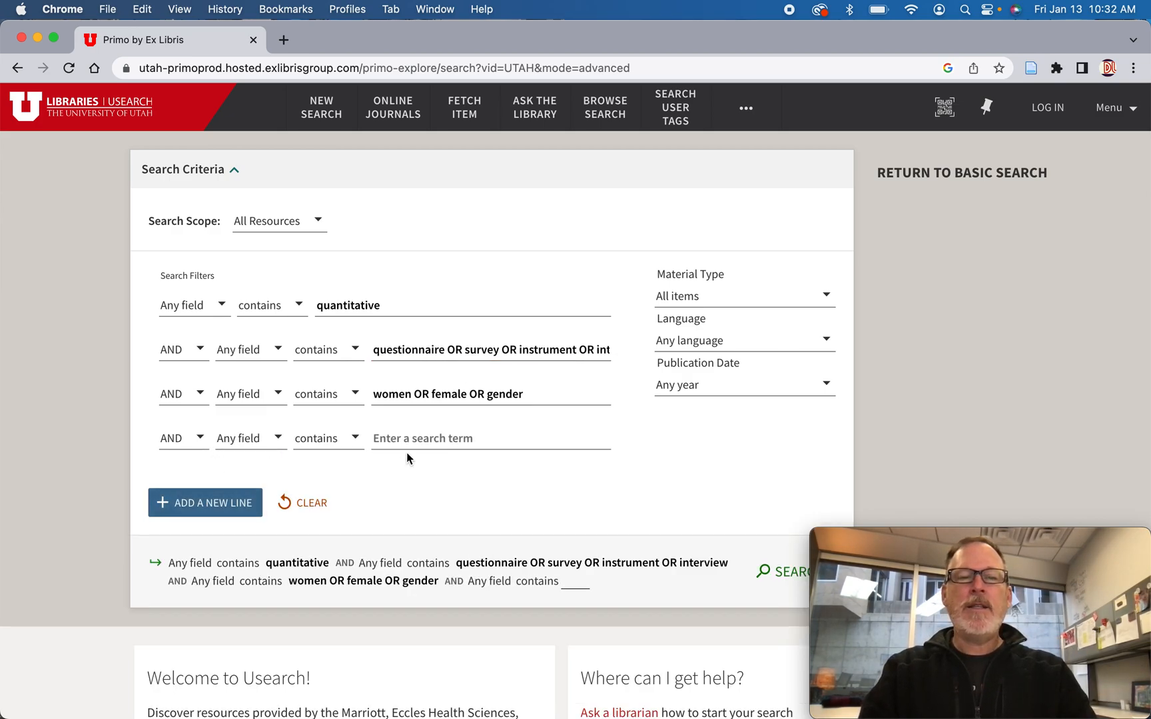
left_click(407, 441)
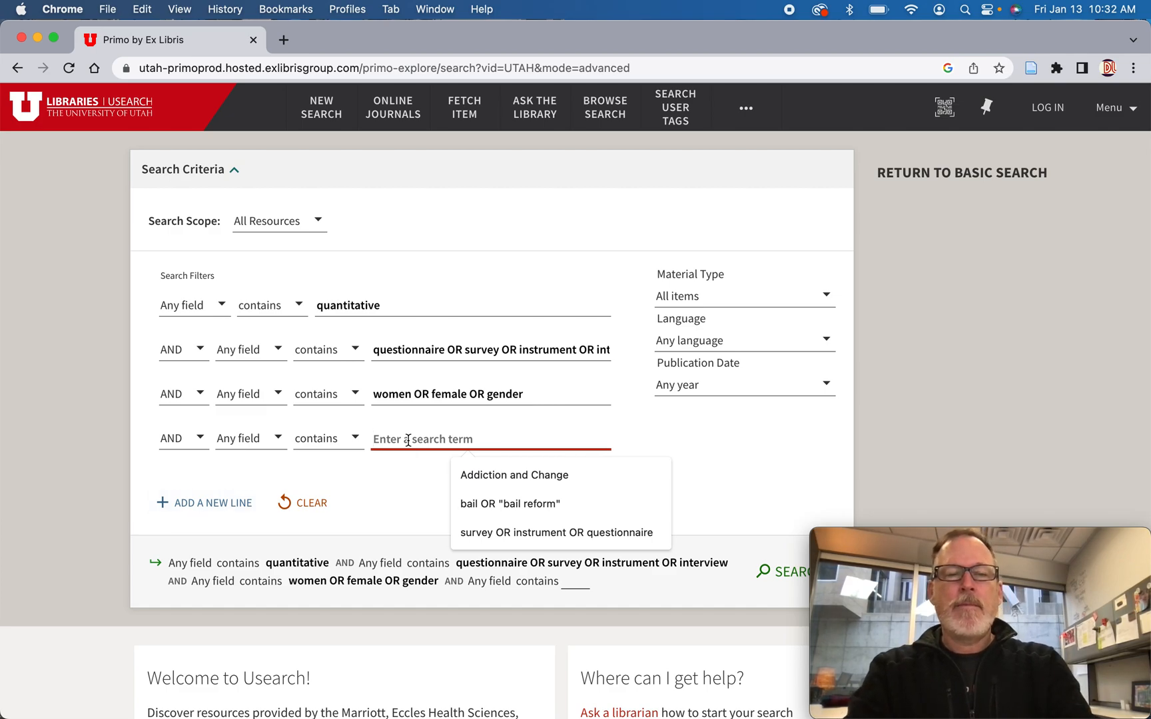
type("stem OR ")
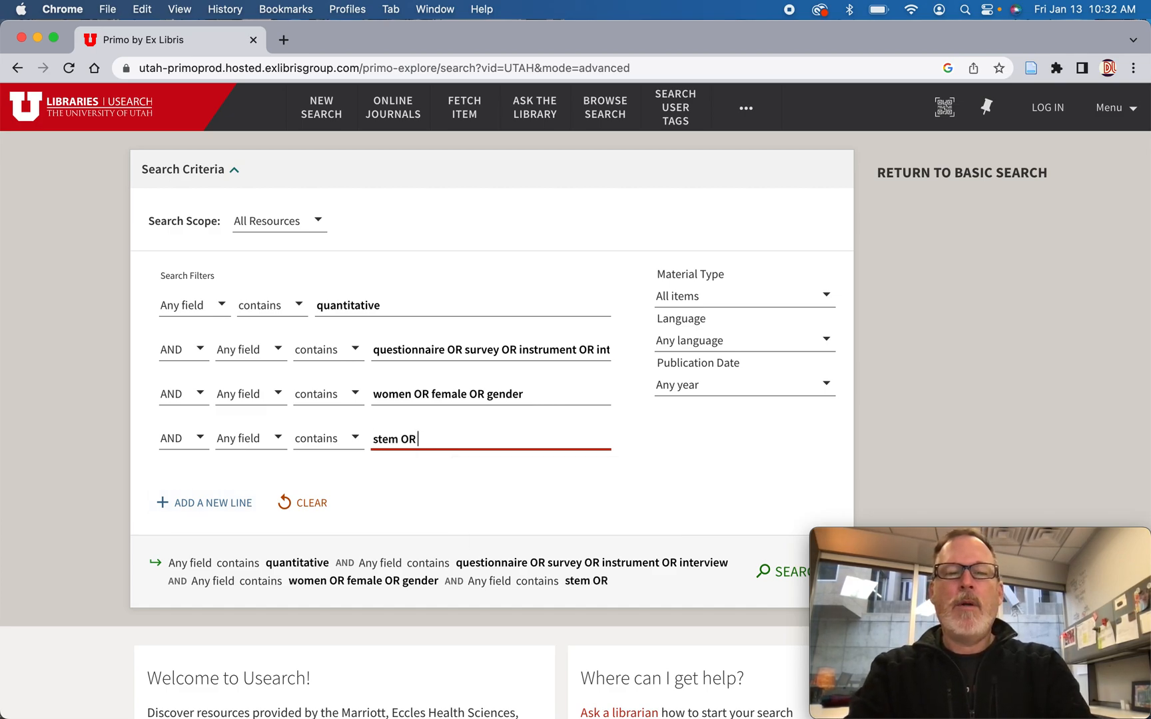
type("math")
type("OR physics")
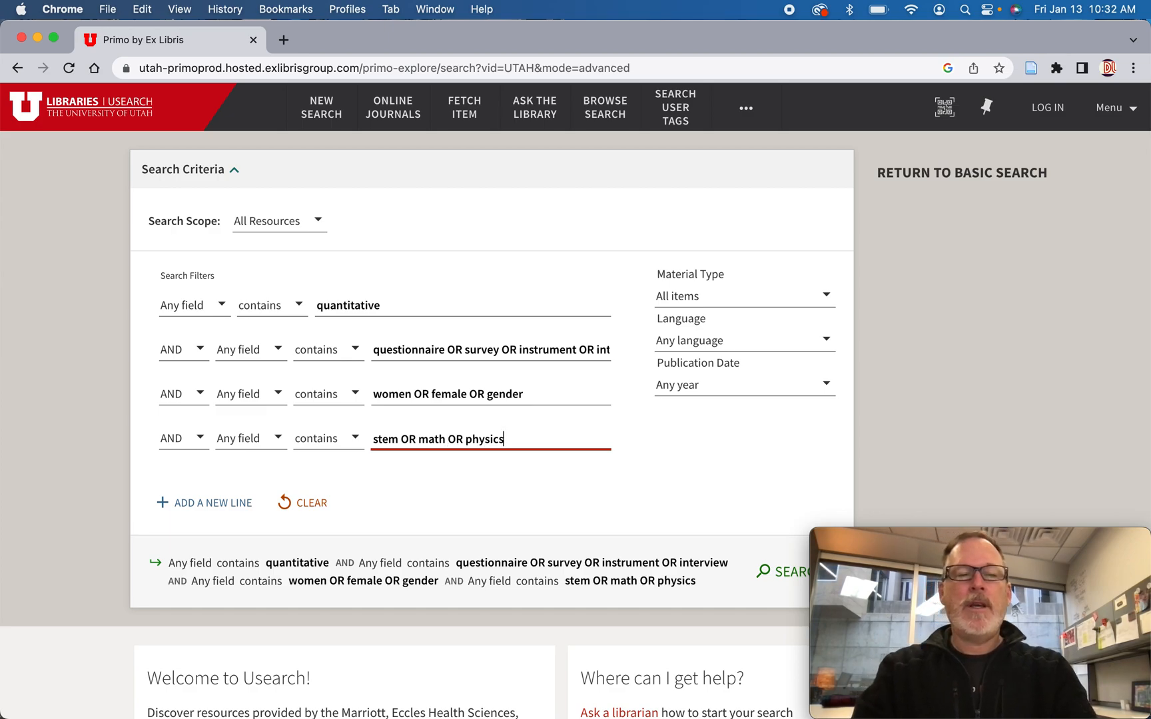
Add a fifth filter line with the search term education OR "higher education" OR university OR college
left_click(208, 510)
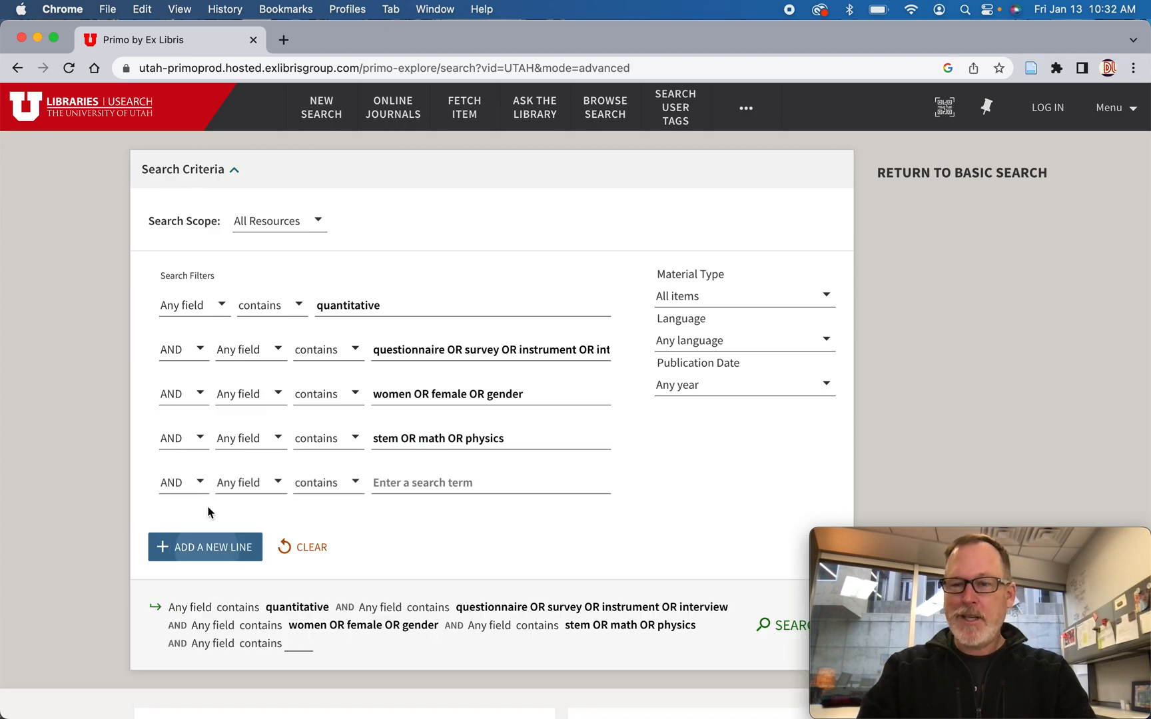
left_click(436, 483)
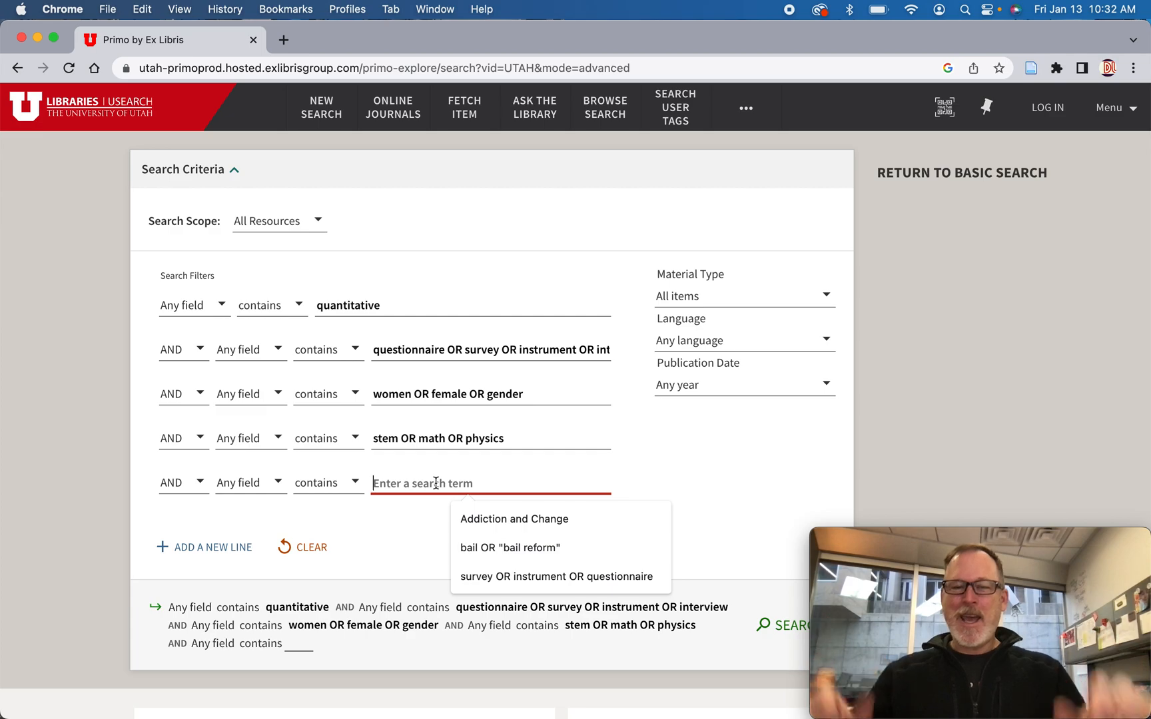
type("e")
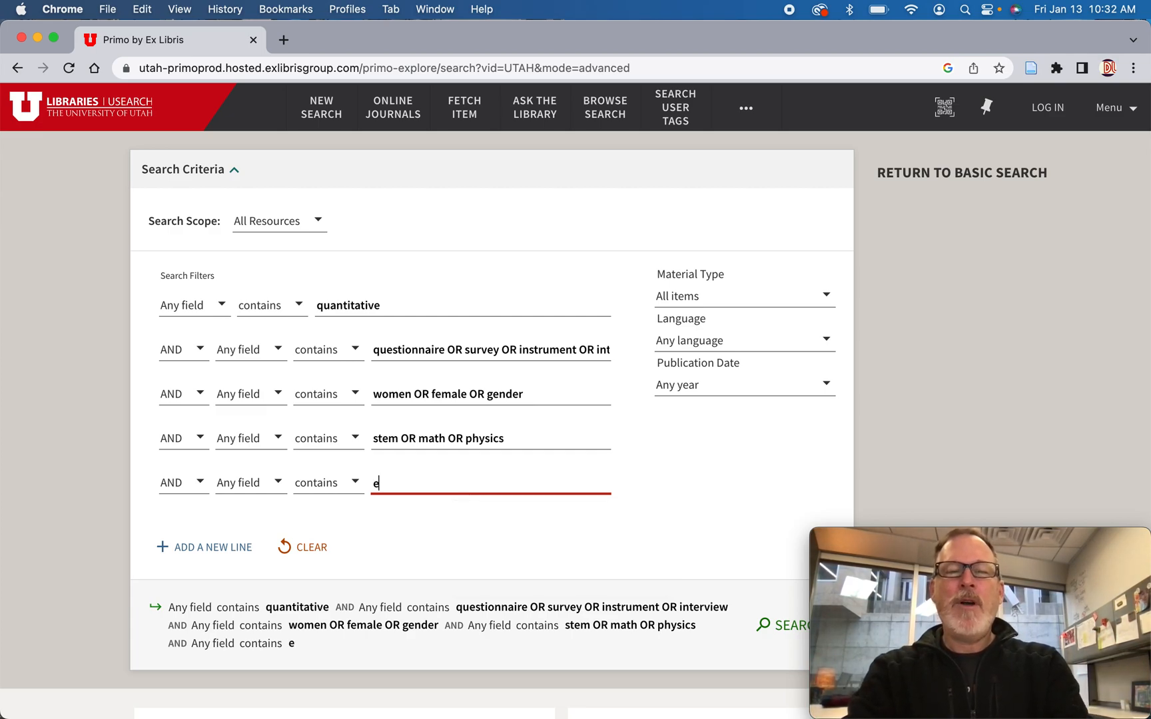
type("ducation")
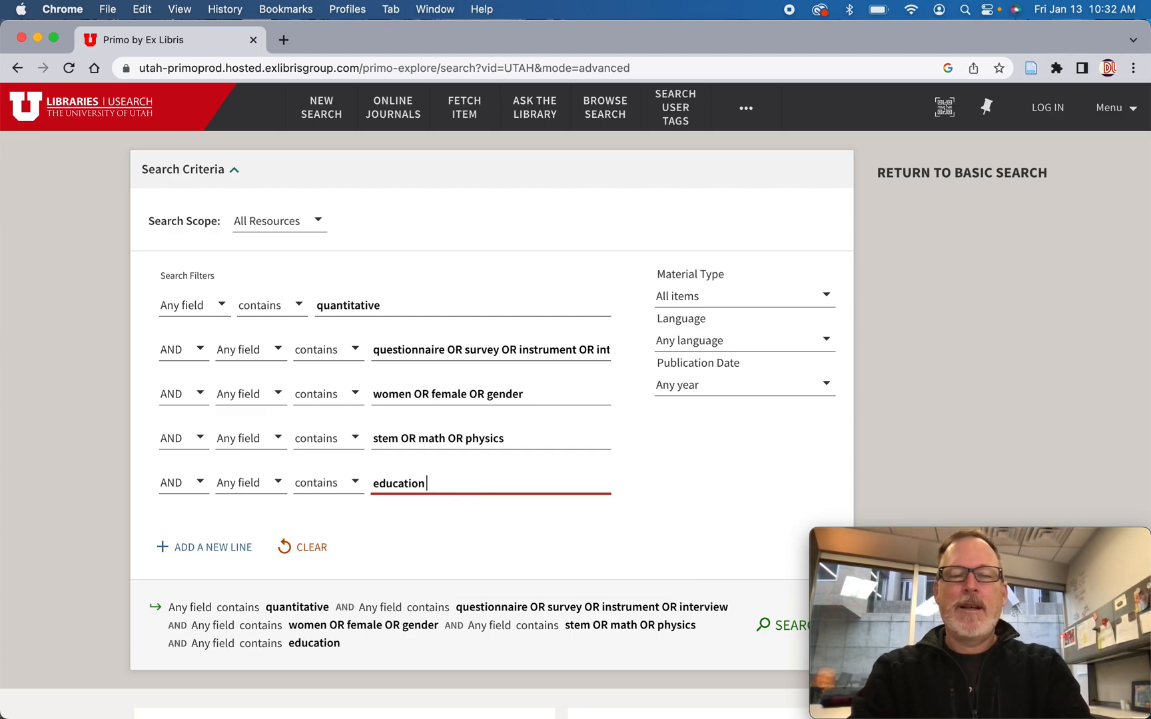
type(" OR")
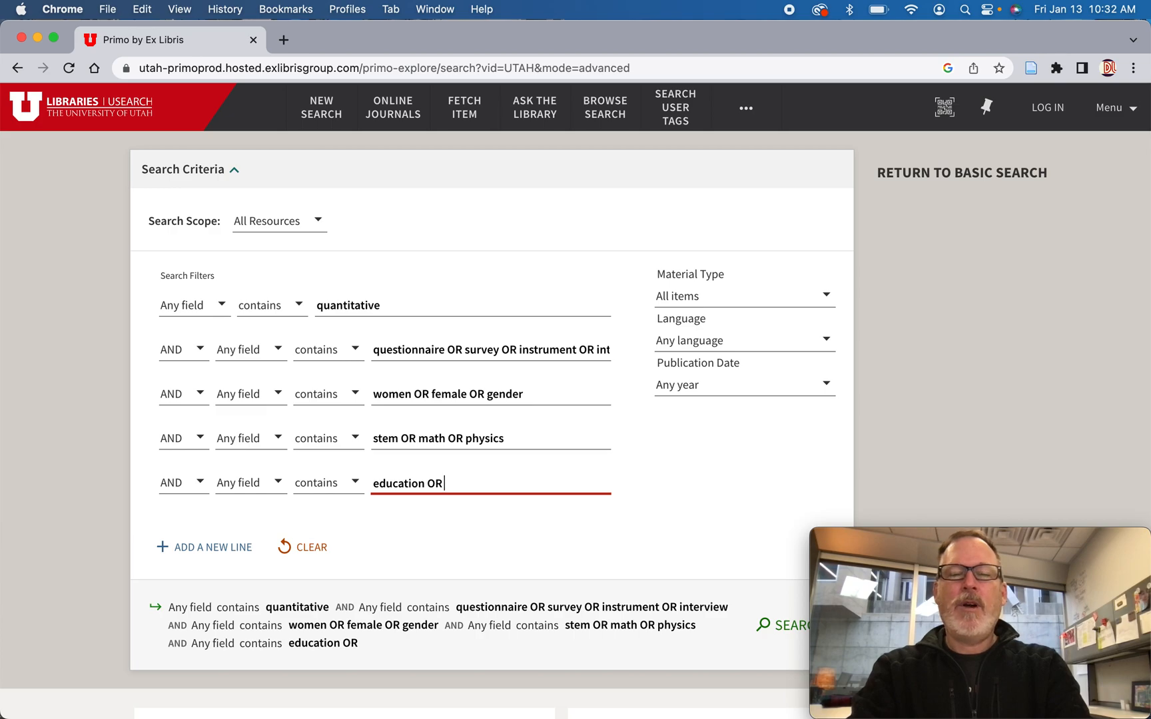
type(" \"hi")
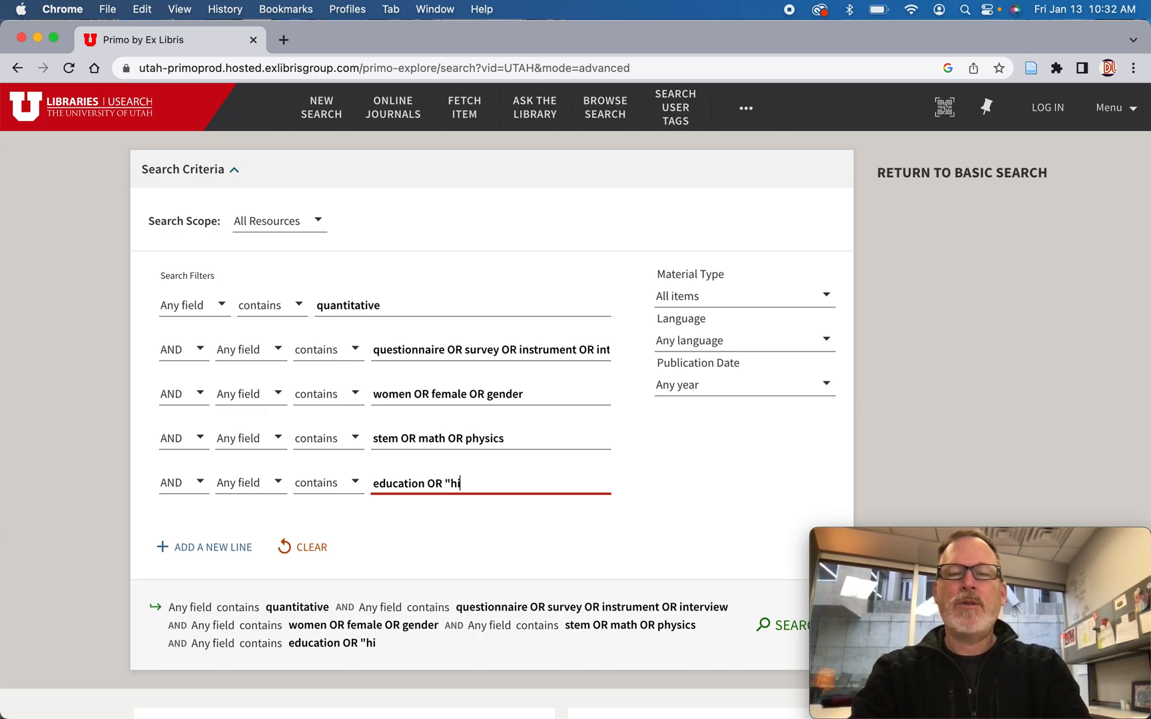
type("gher educqation\"")
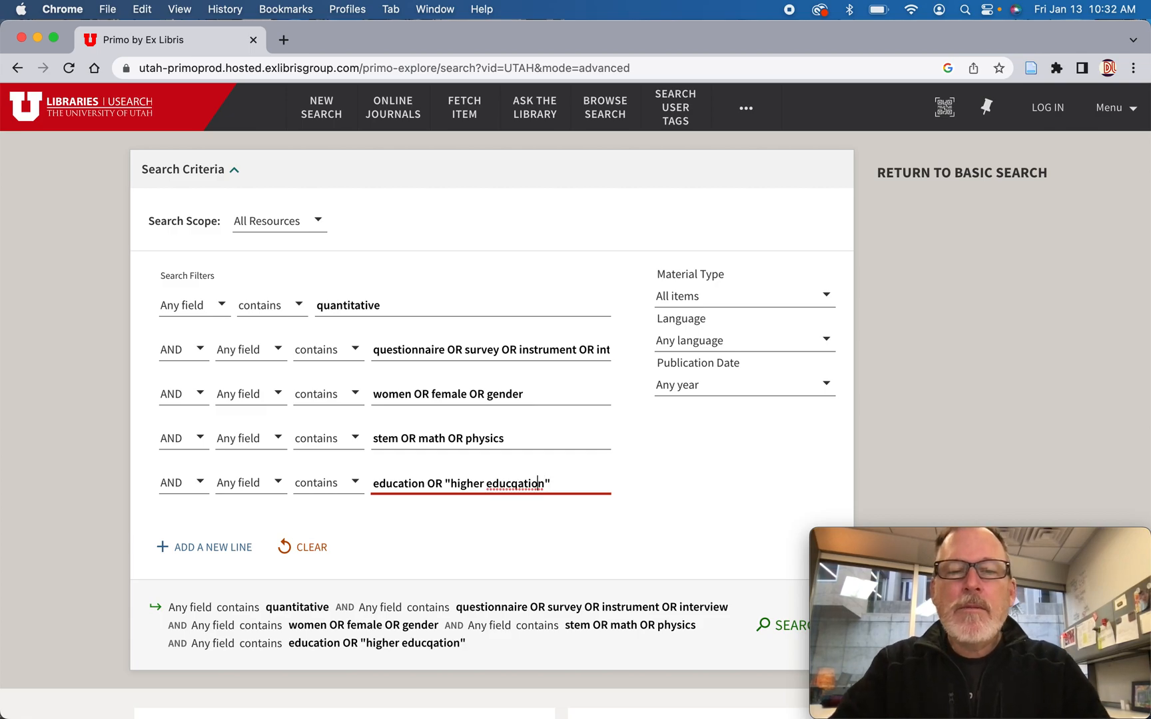
key("BackSpace")
left_click(568, 484)
type("OR")
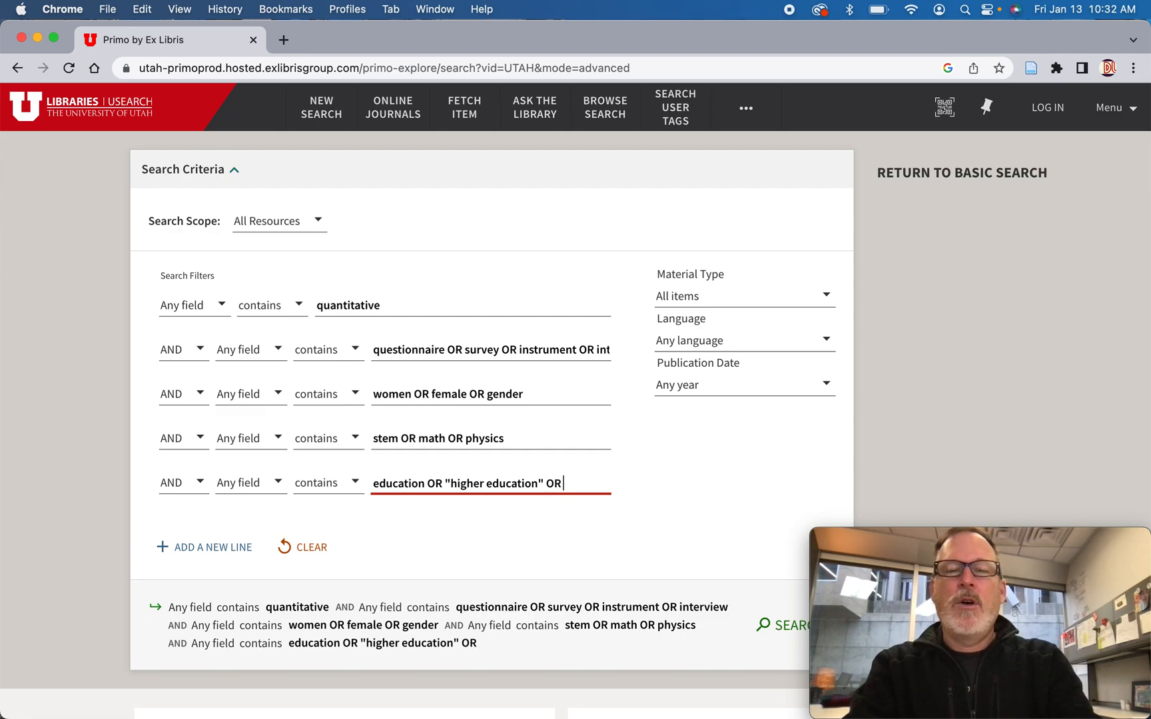
type(" un")
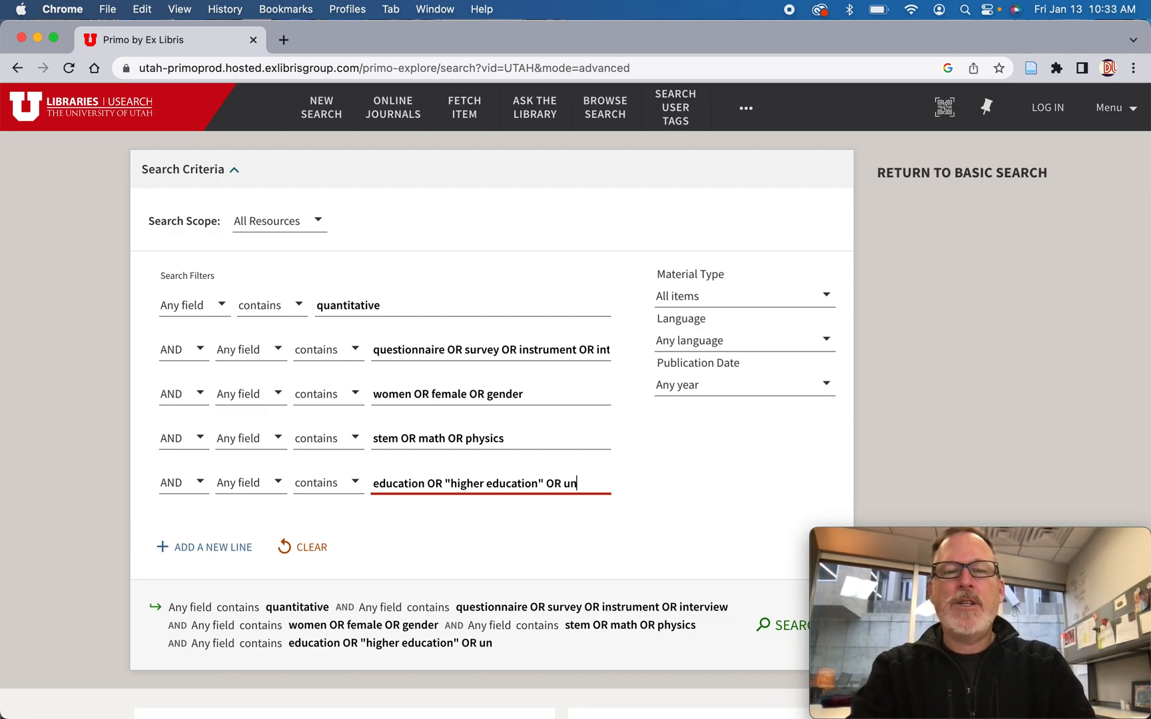
type("iversity OR college")
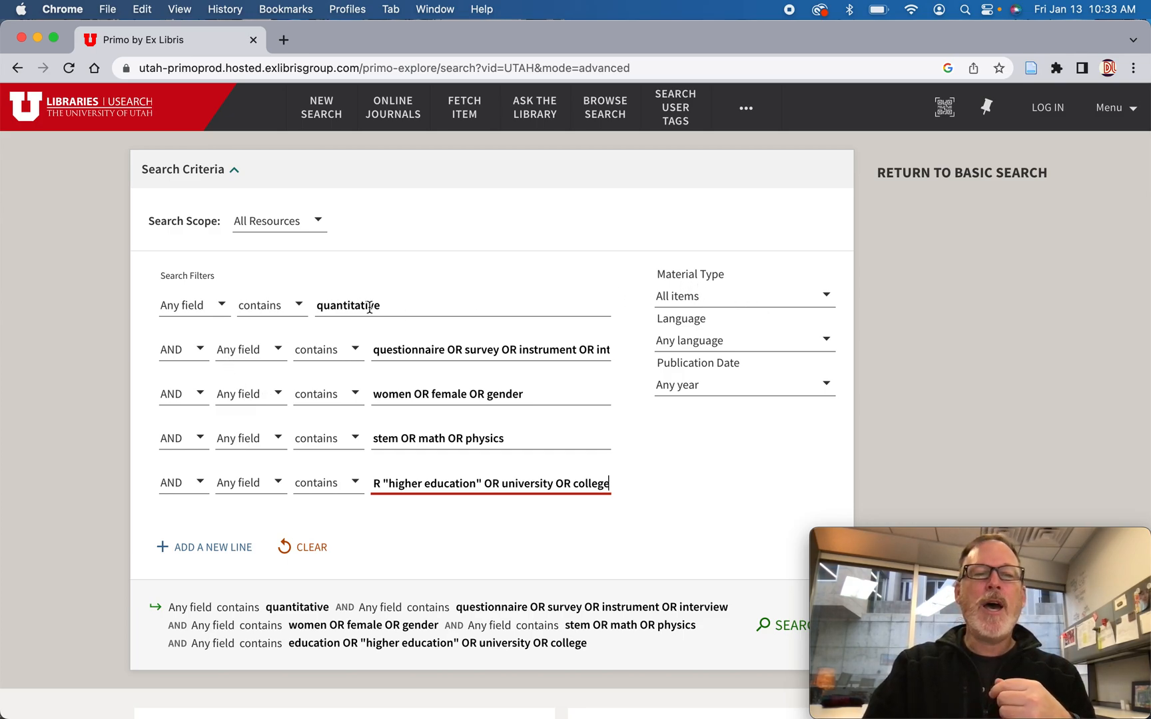
Restrict the "quantitative" filter line to the Title field
left_click_drag(382, 307, 314, 309)
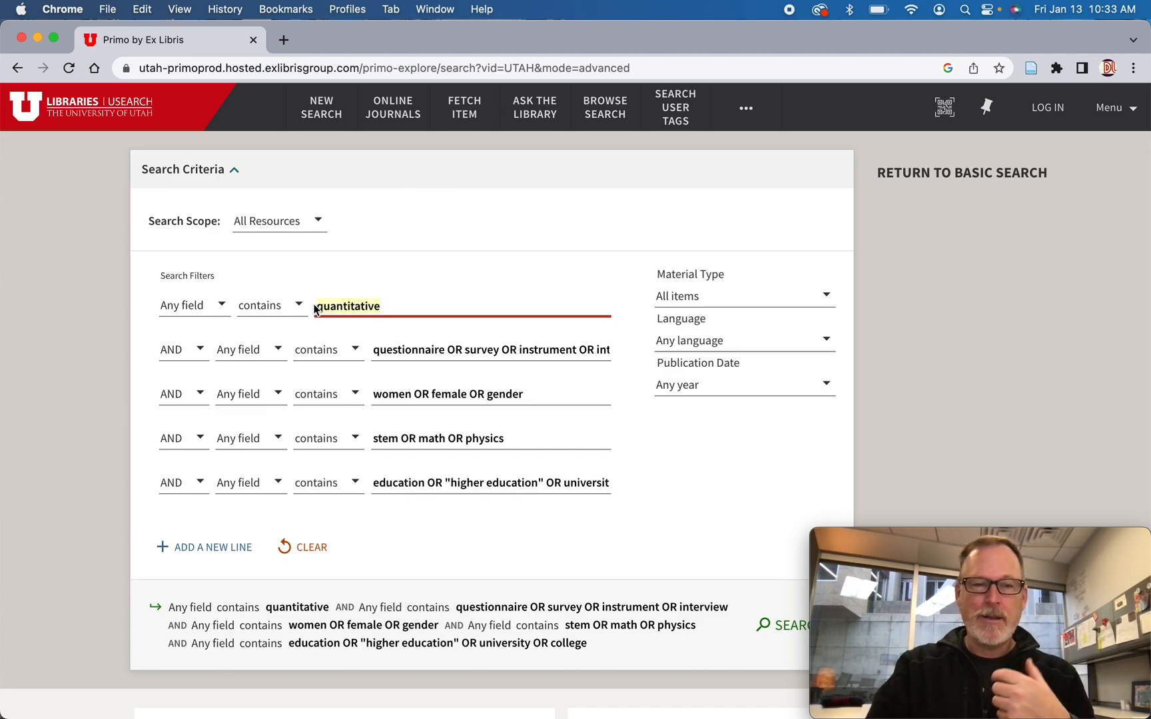
left_click(192, 307)
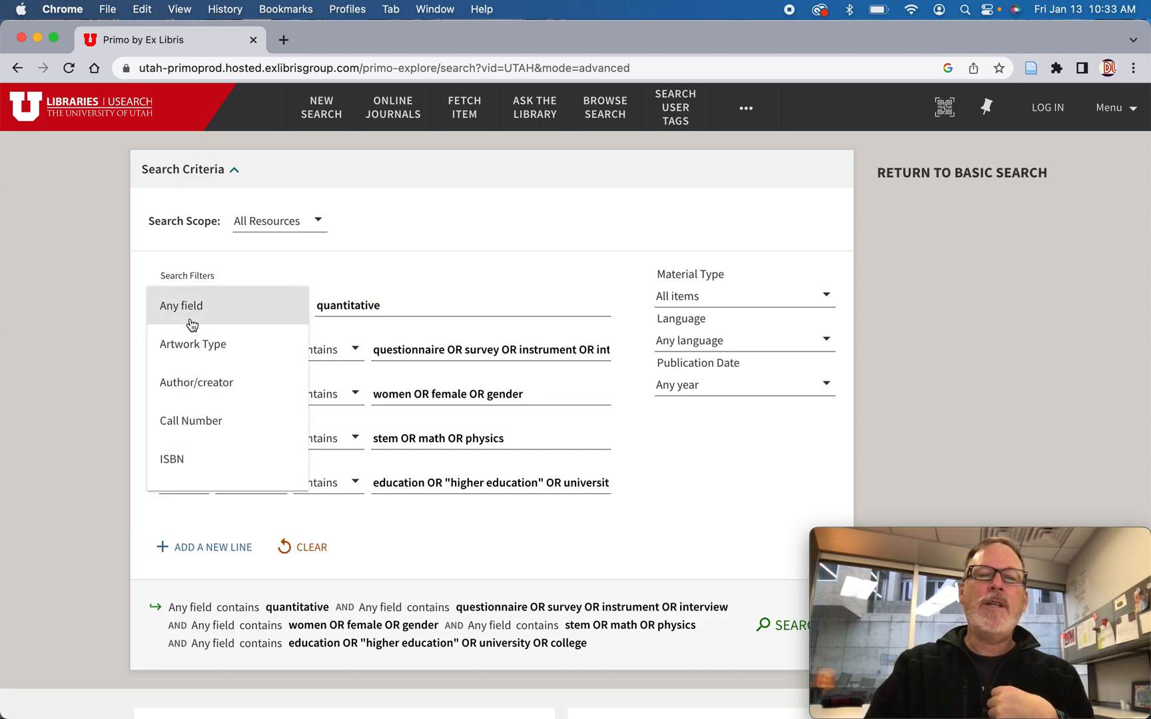
scroll(201, 397, "down", 5)
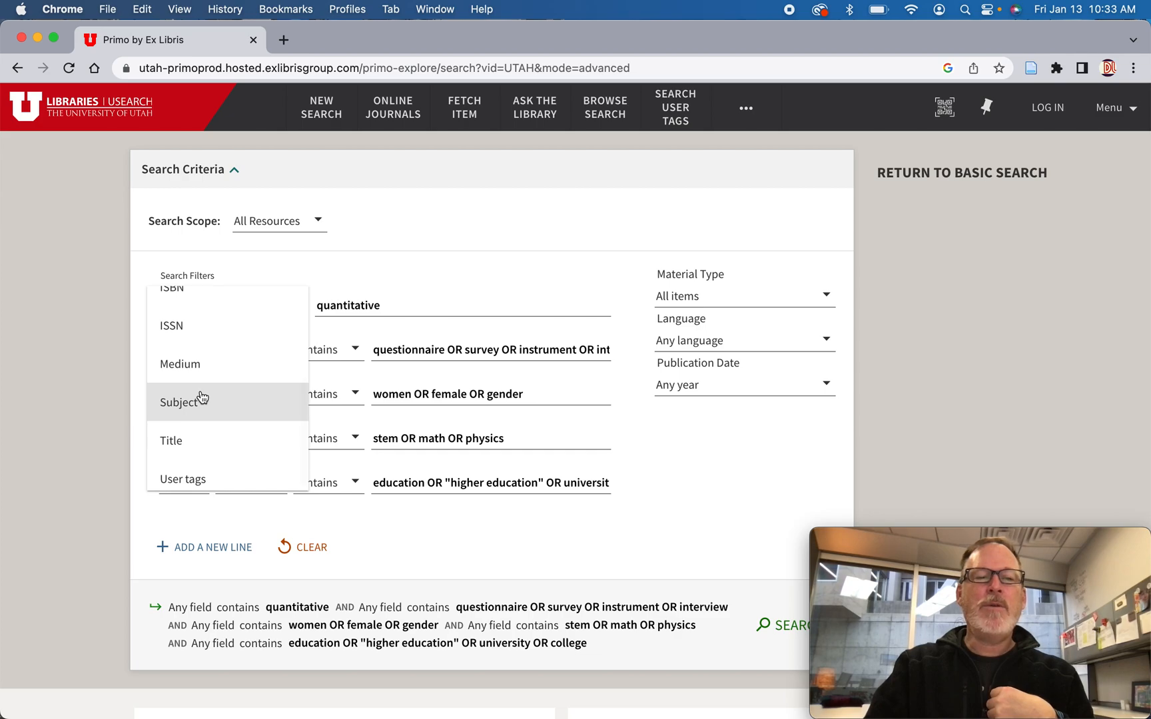
left_click(177, 439)
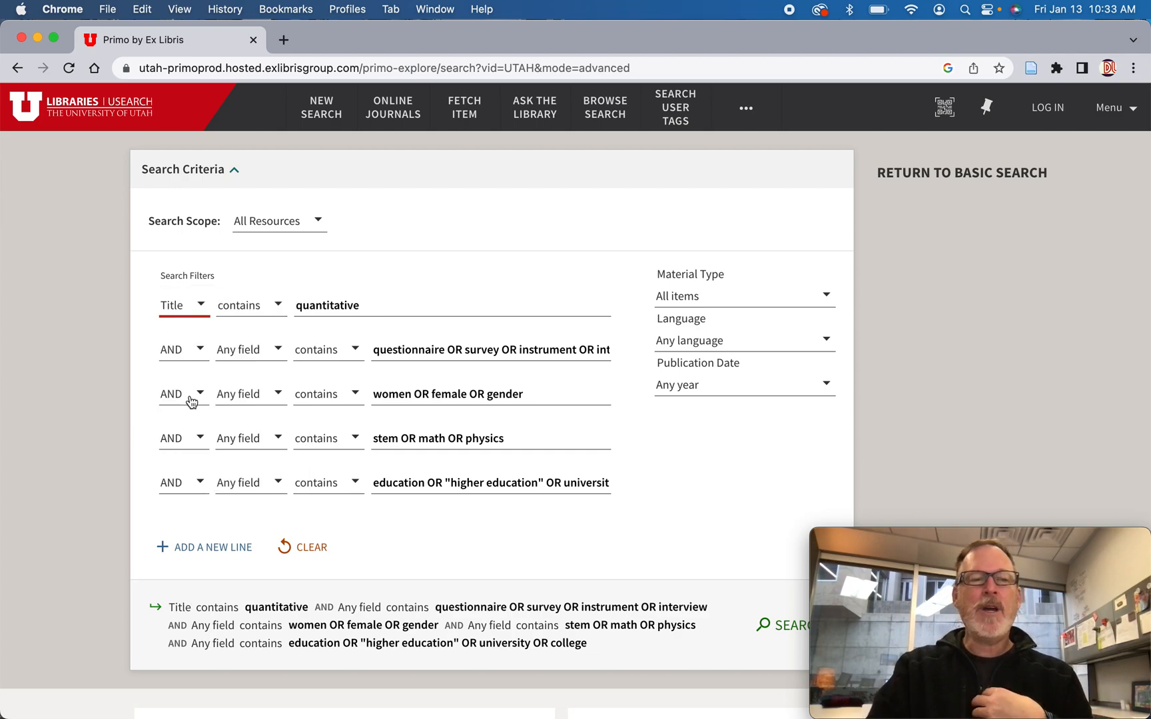
Restrict the "questionnaire OR survey OR instrument OR interview" filter line to the Title field and run the search
left_click(200, 351)
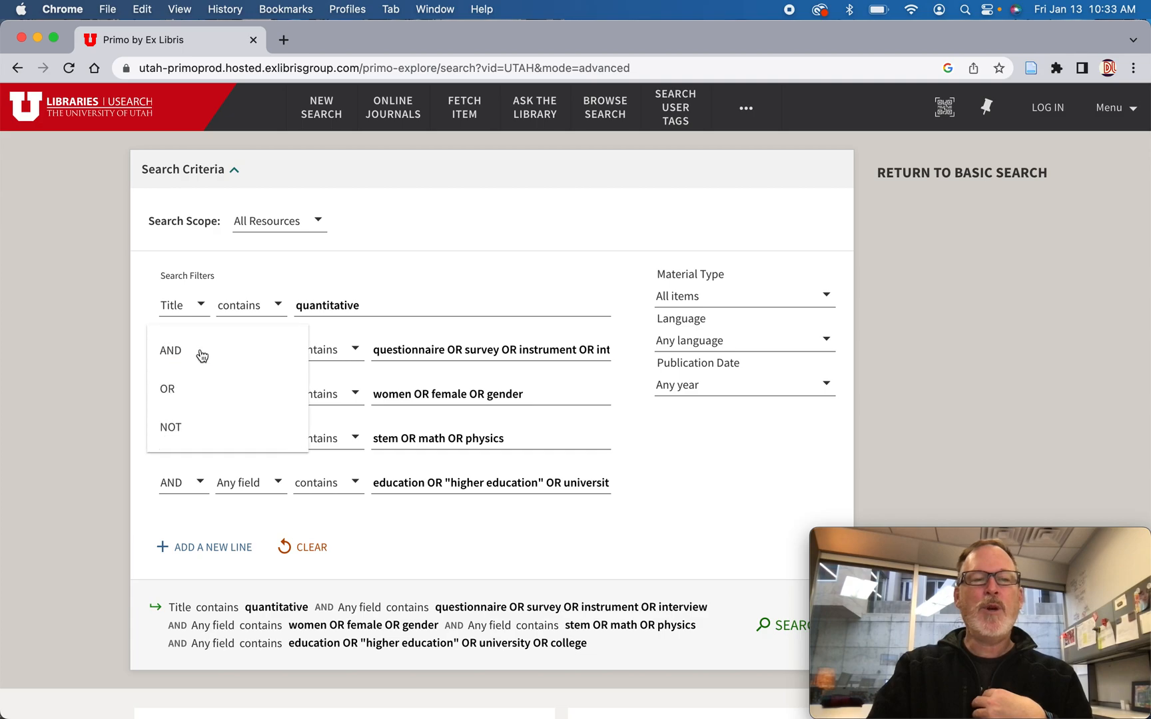
left_click(84, 343)
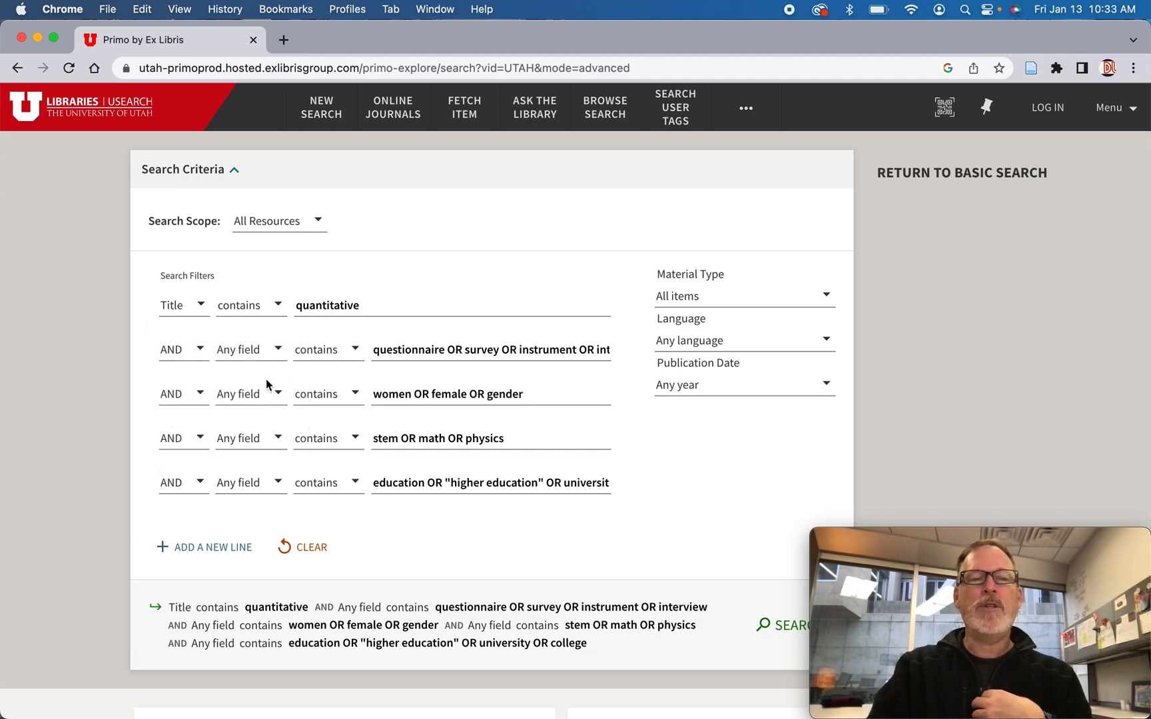
left_click(255, 359)
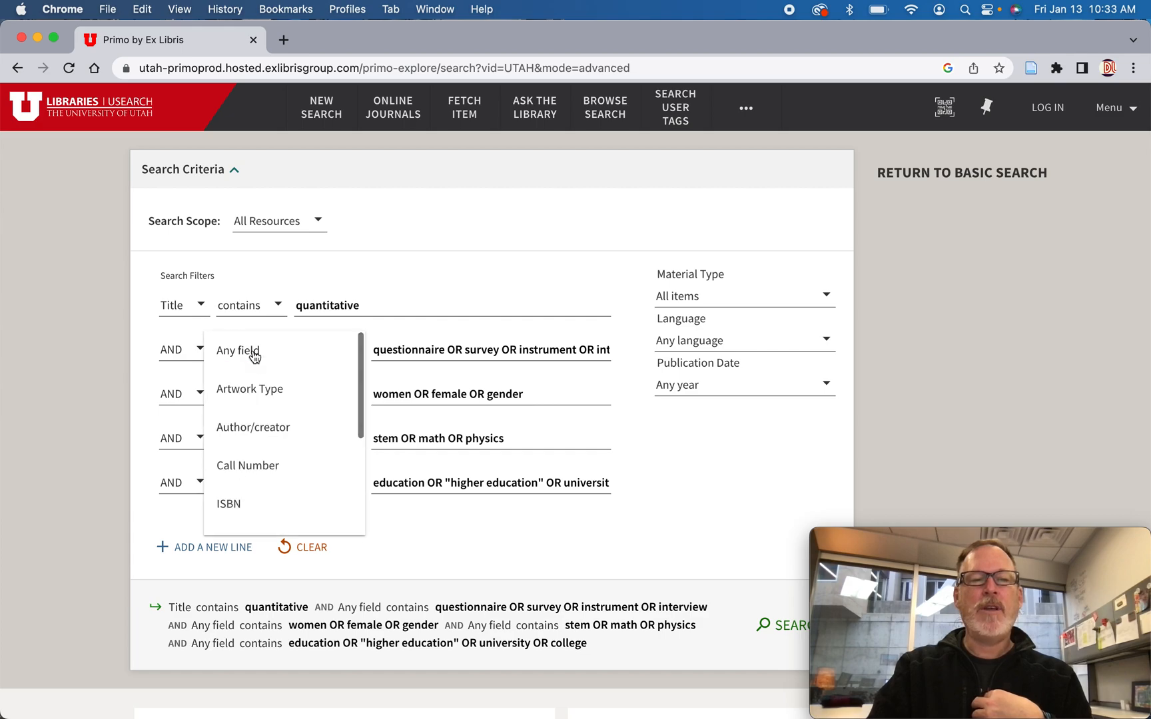
scroll(278, 471, "down", 3)
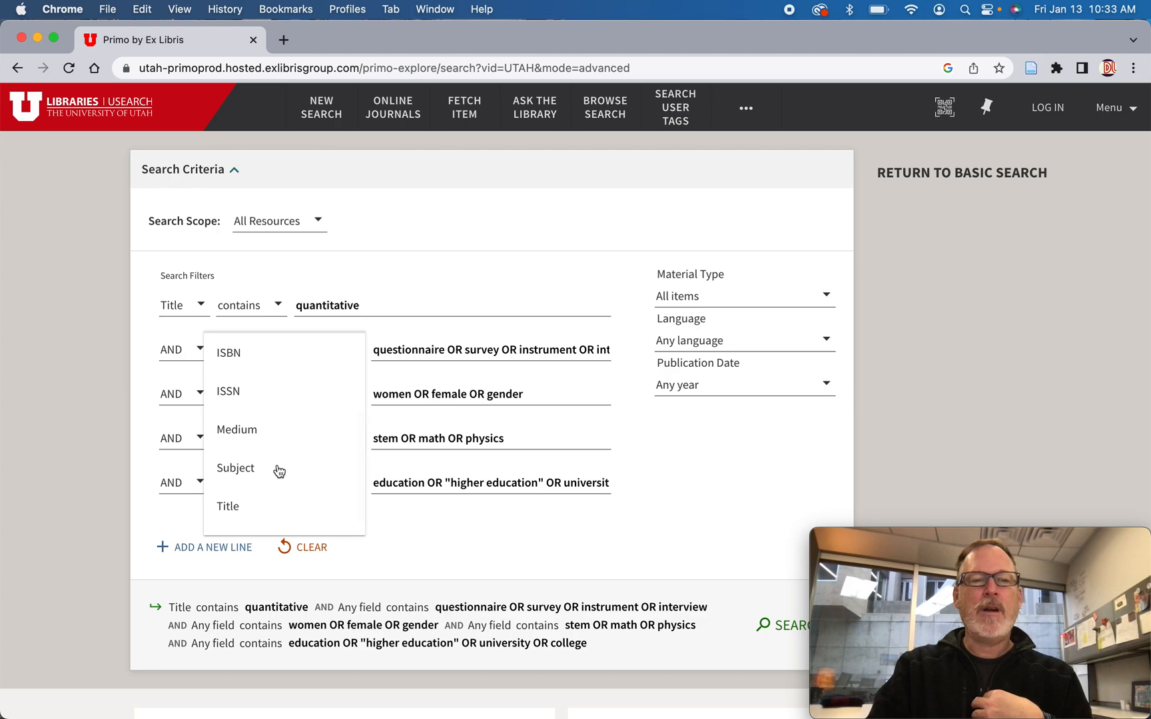
scroll(276, 470, "down", 1)
left_click(239, 490)
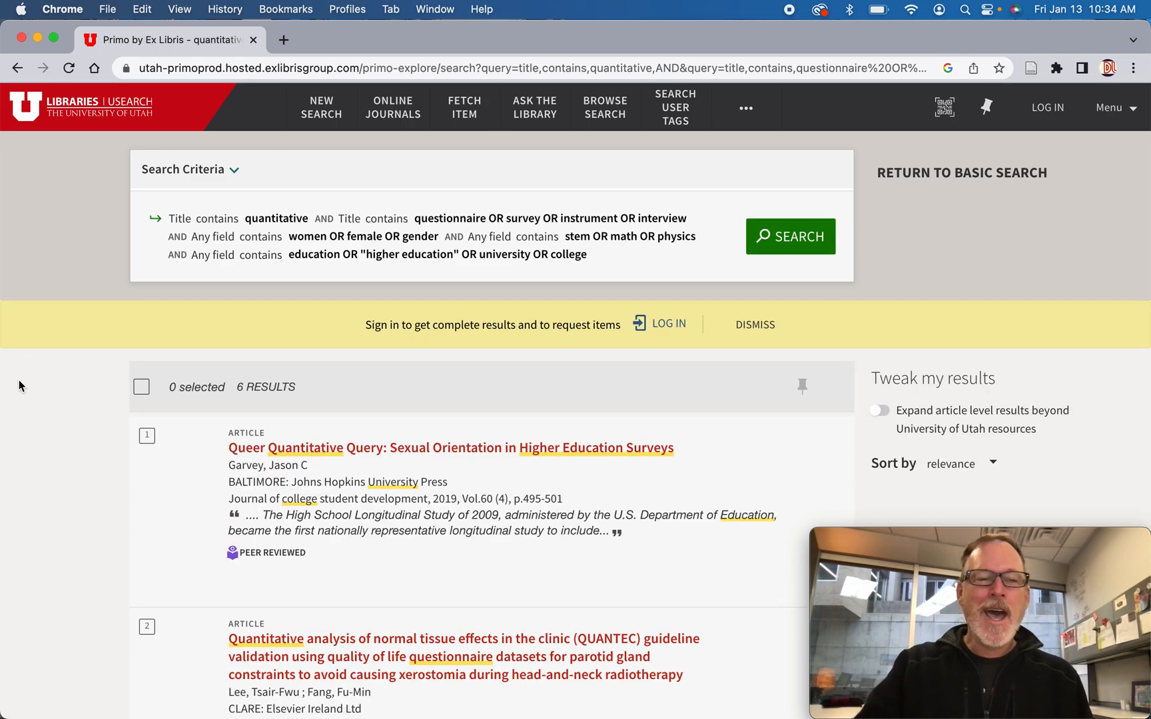
Examine the search results from first to last for their relevance to women and gender in STEM higher education
scroll(122, 475, "down", 5)
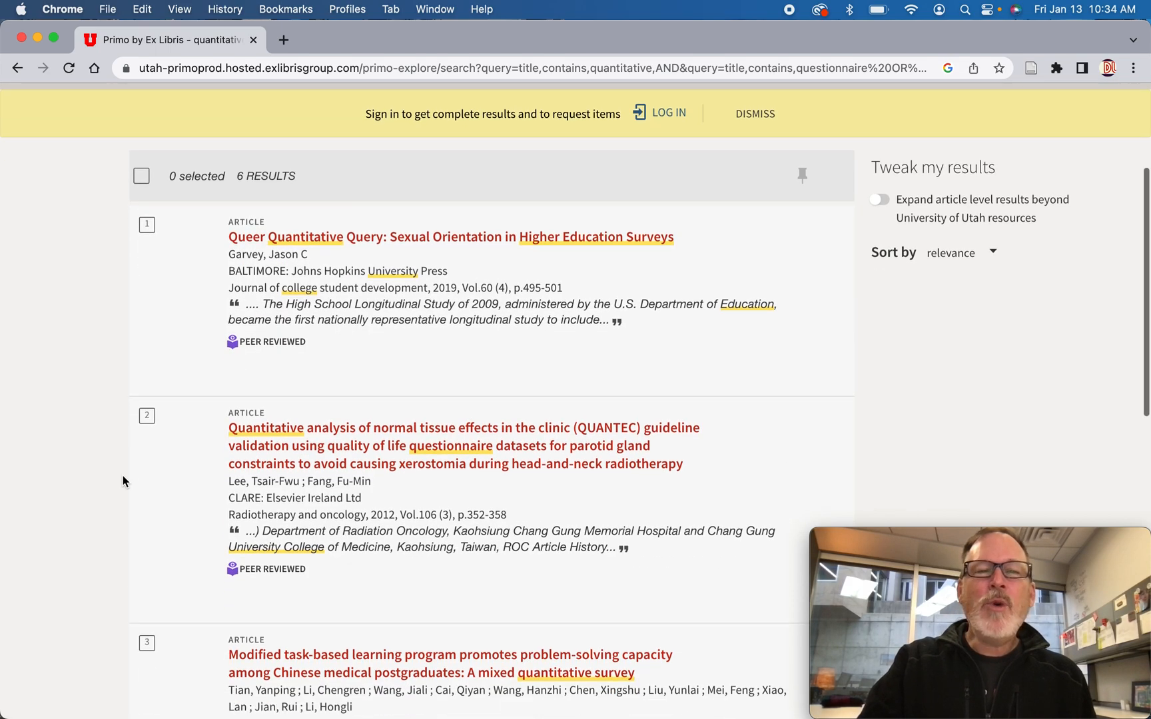
scroll(122, 475, "down", 5)
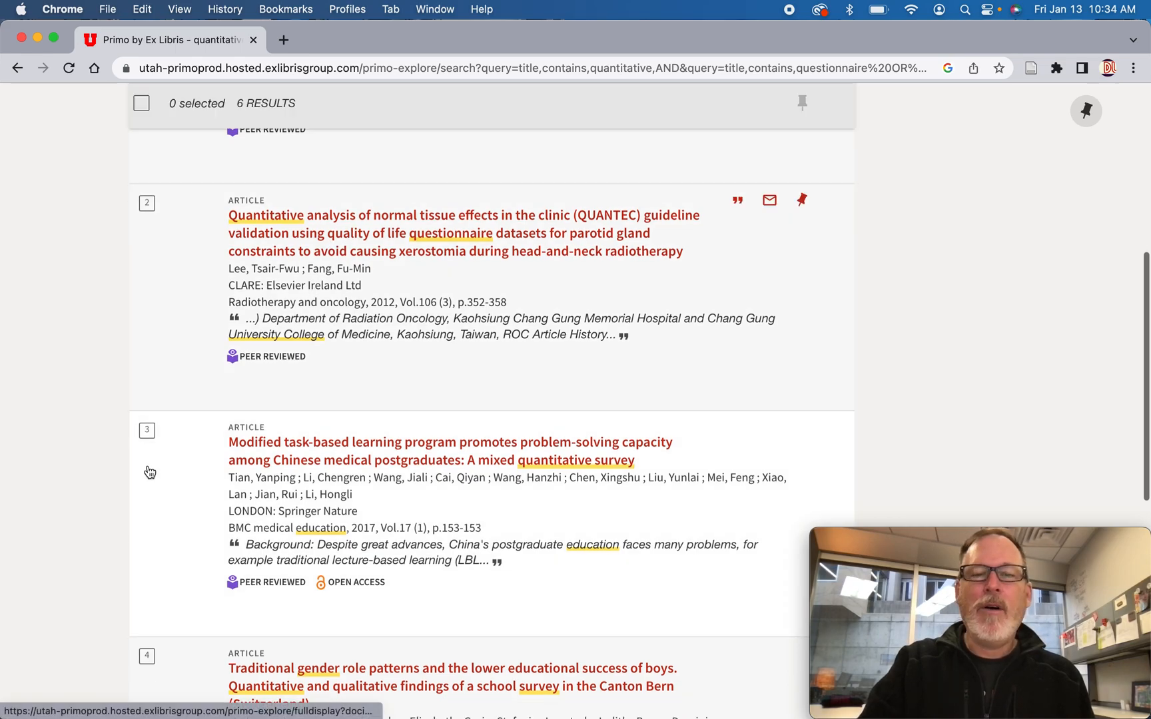
scroll(148, 475, "down", 5)
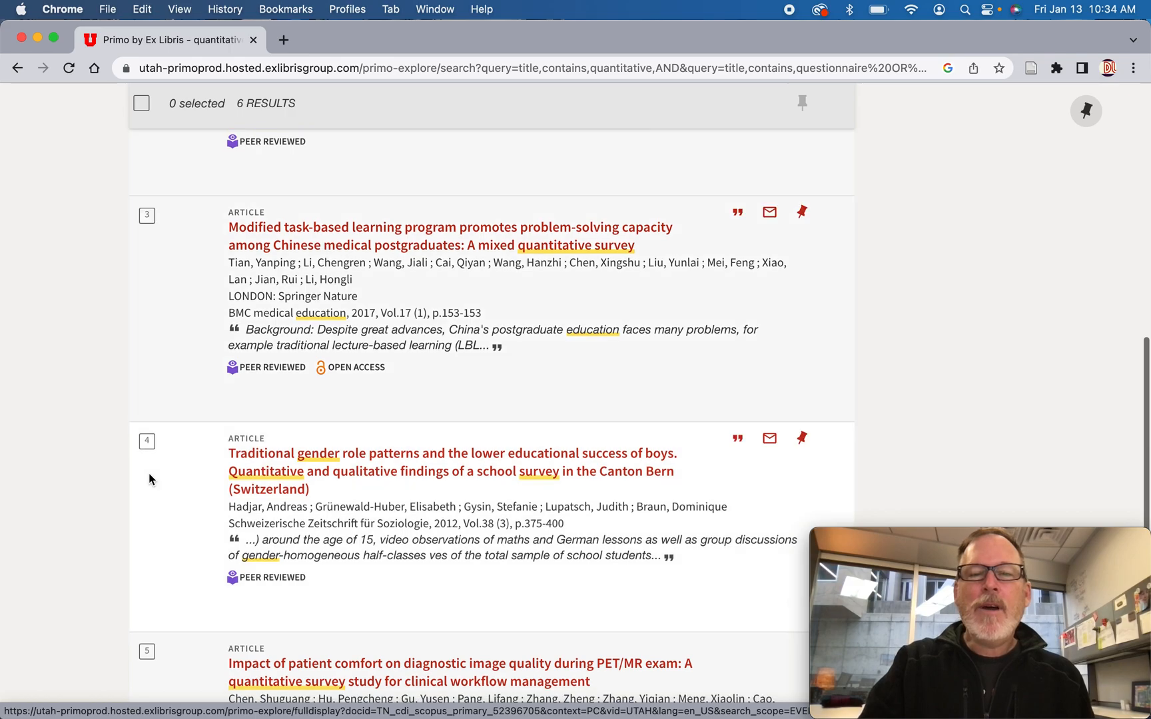
scroll(149, 479, "down", 6)
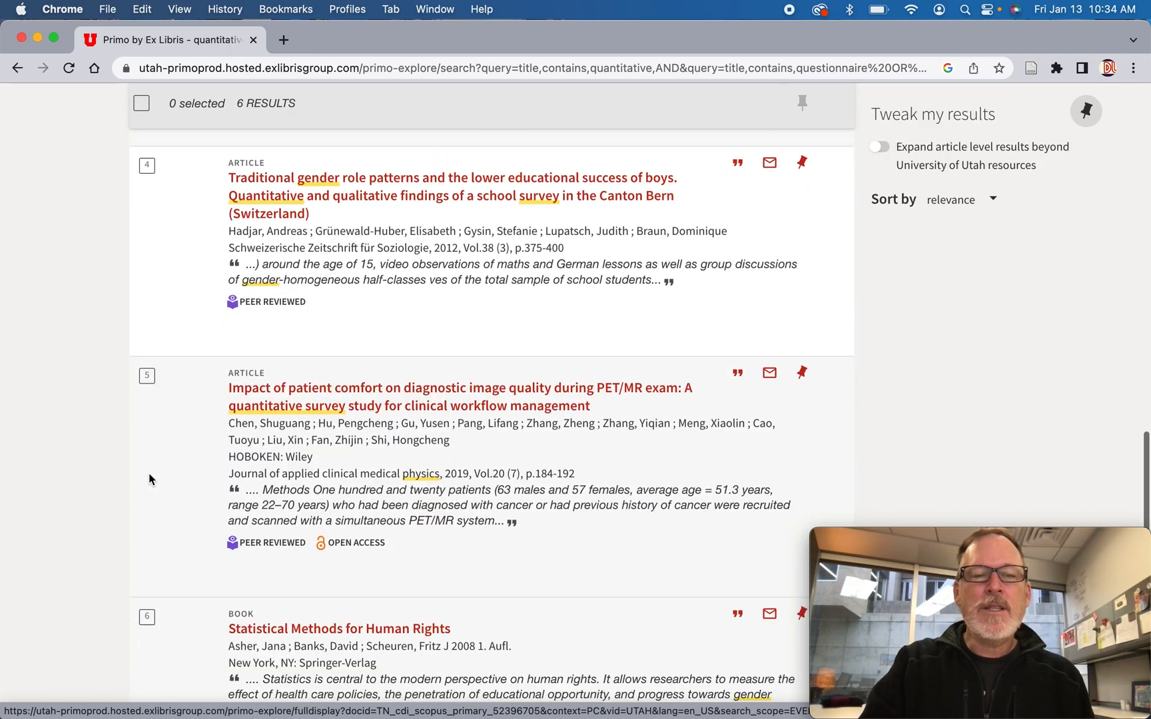
scroll(149, 474, "down", 3)
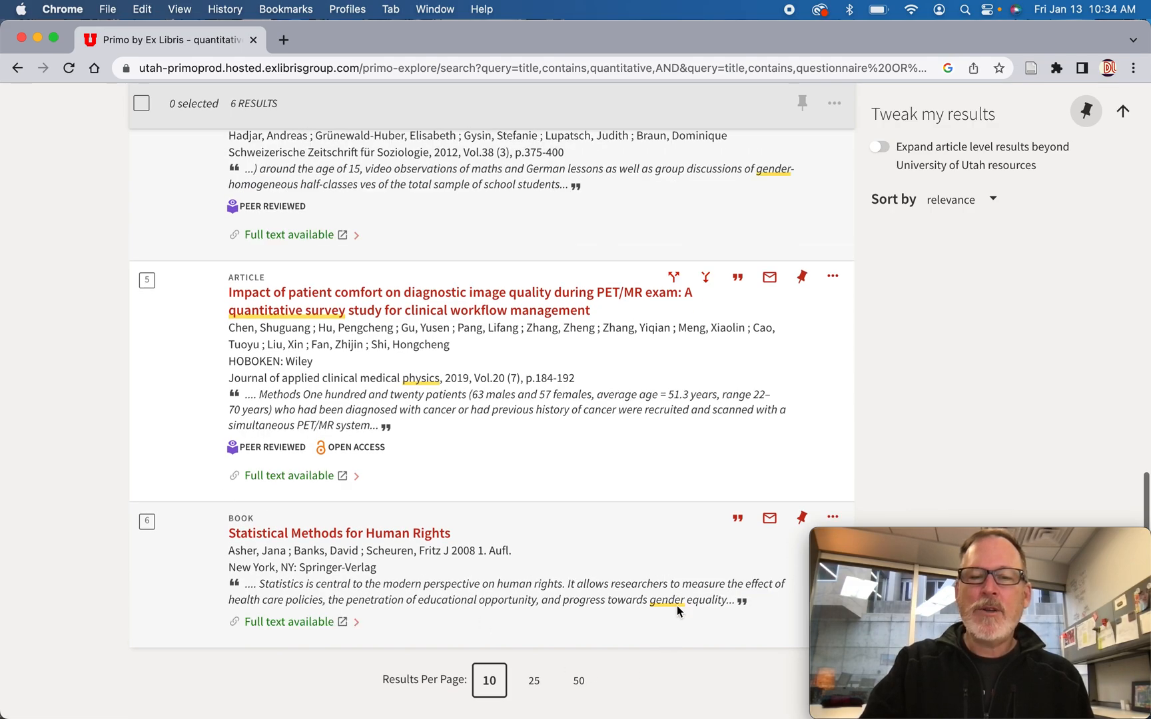
scroll(523, 488, "up", 15)
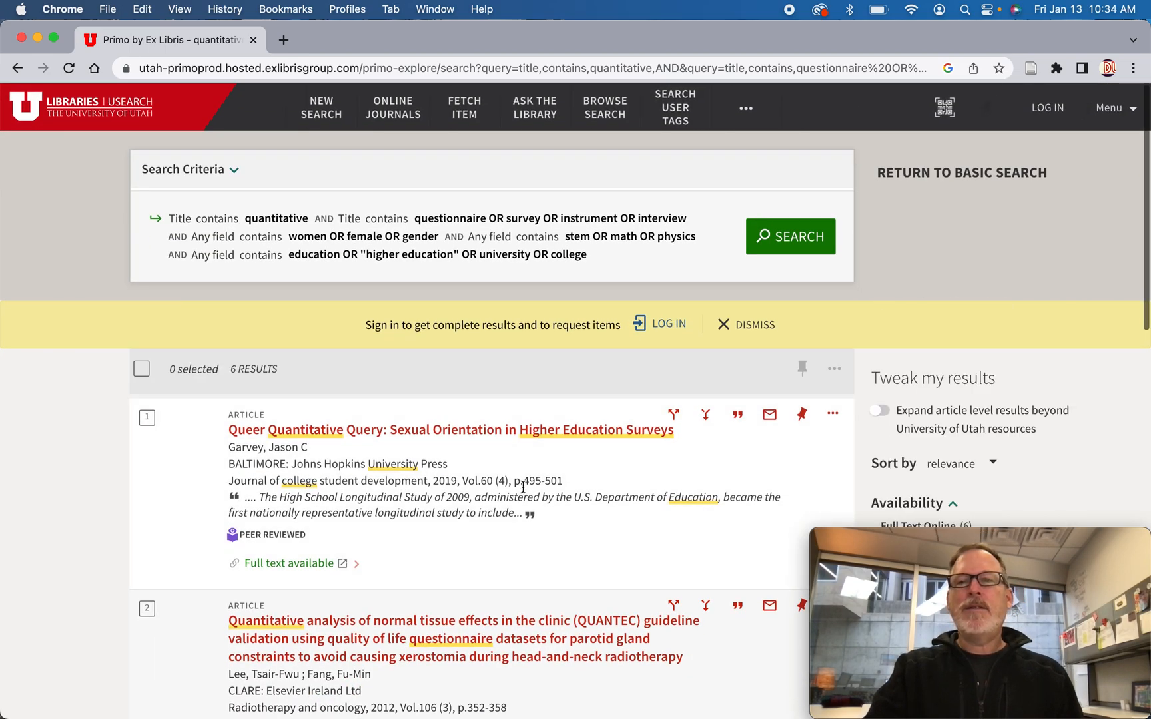
Broaden the "quantitative" search term from the Title field to Any field and rerun the search
left_click(346, 228)
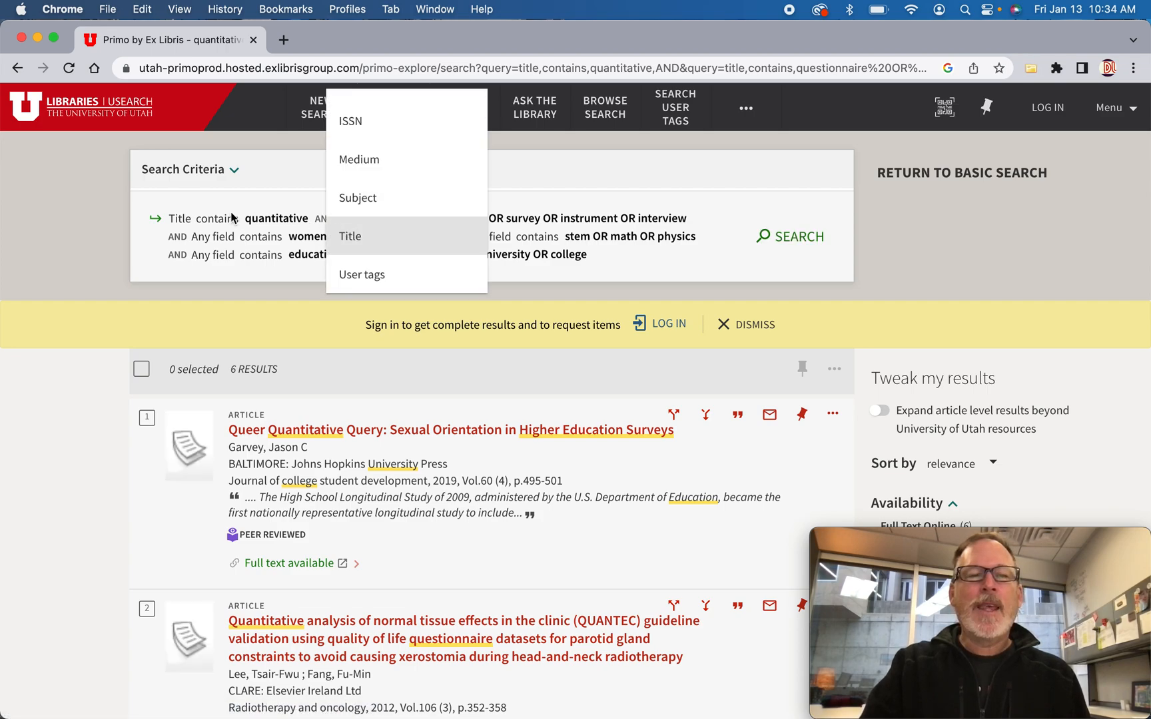
left_click(88, 224)
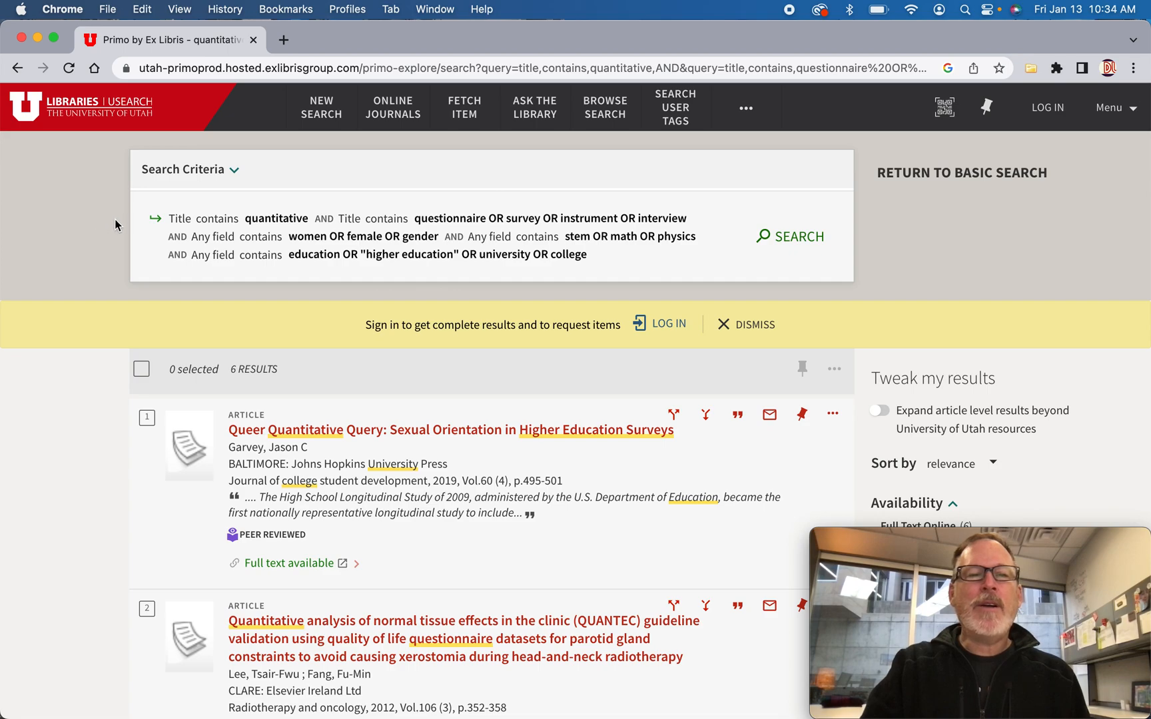
left_click(180, 220)
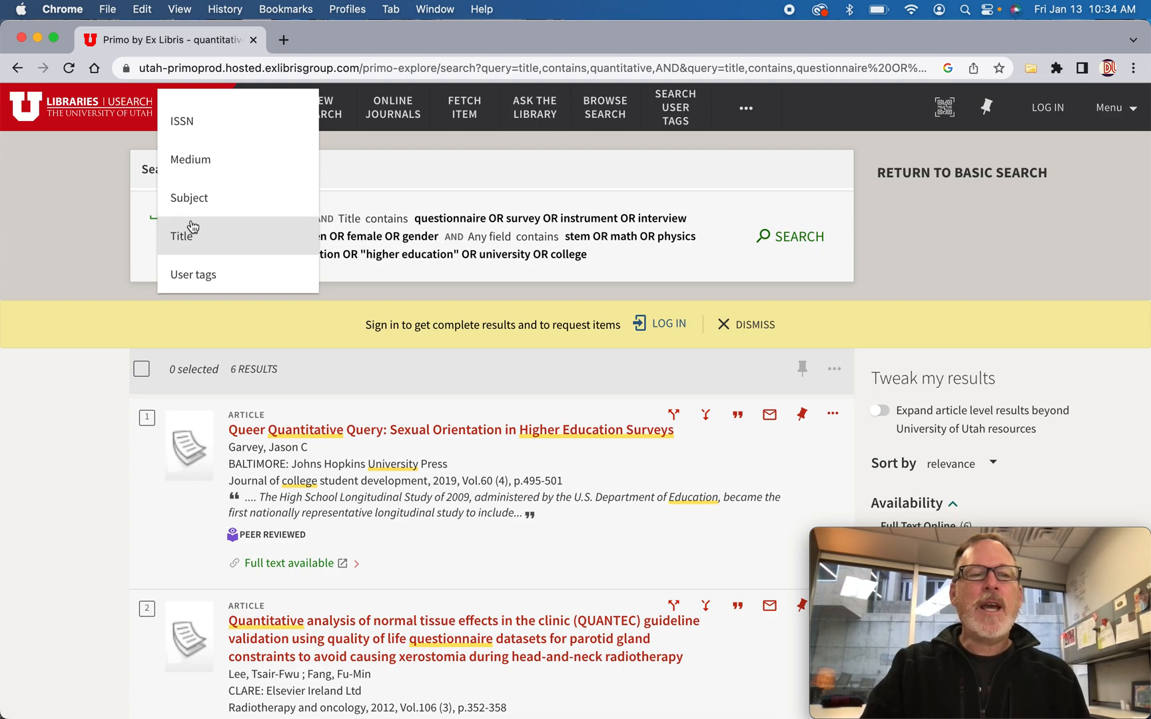
scroll(181, 230, "up", 3)
left_click(185, 121)
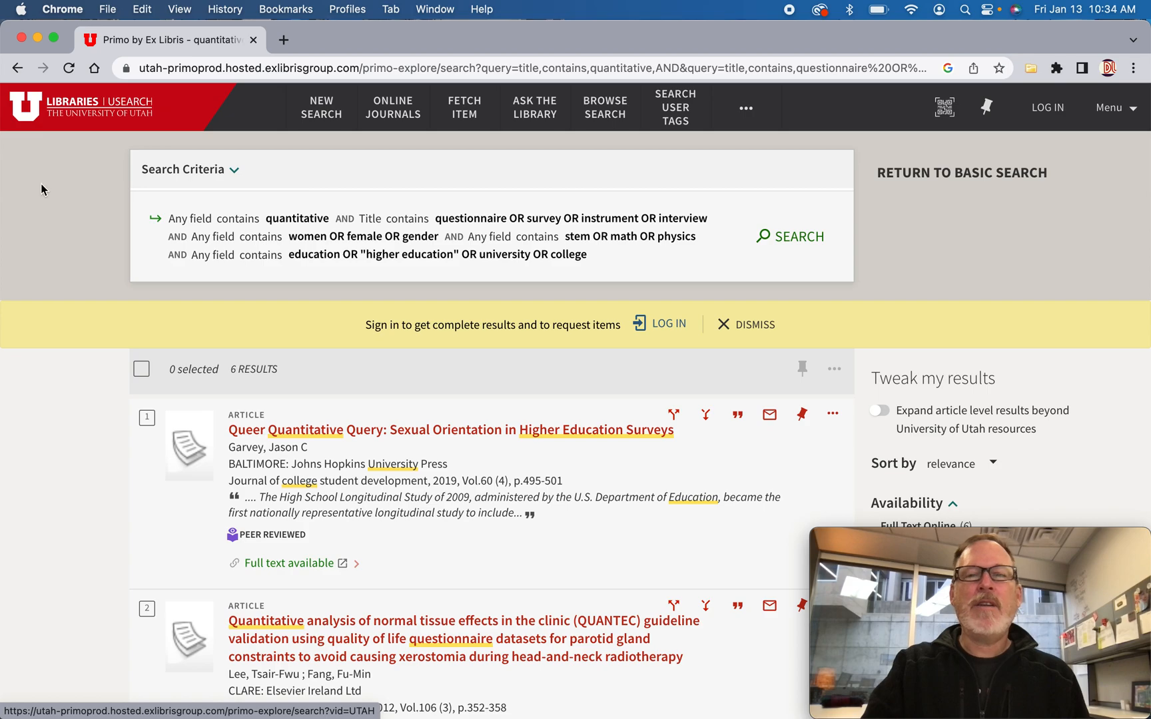
left_click(806, 240)
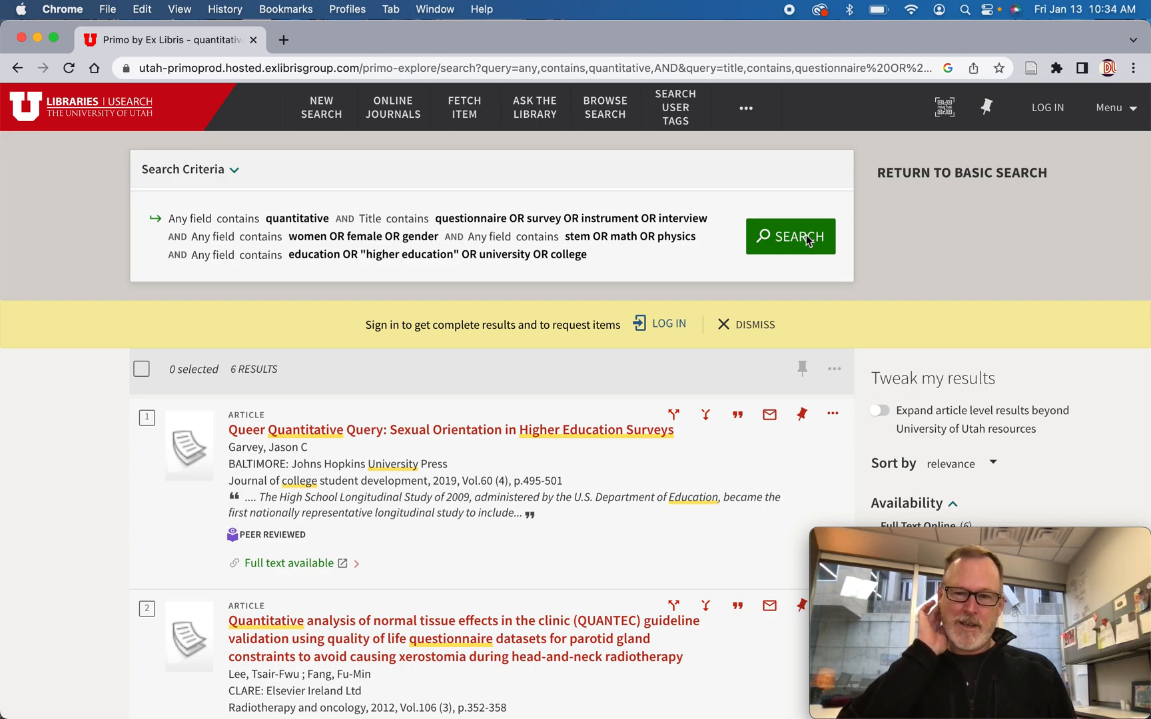
left_click(806, 238)
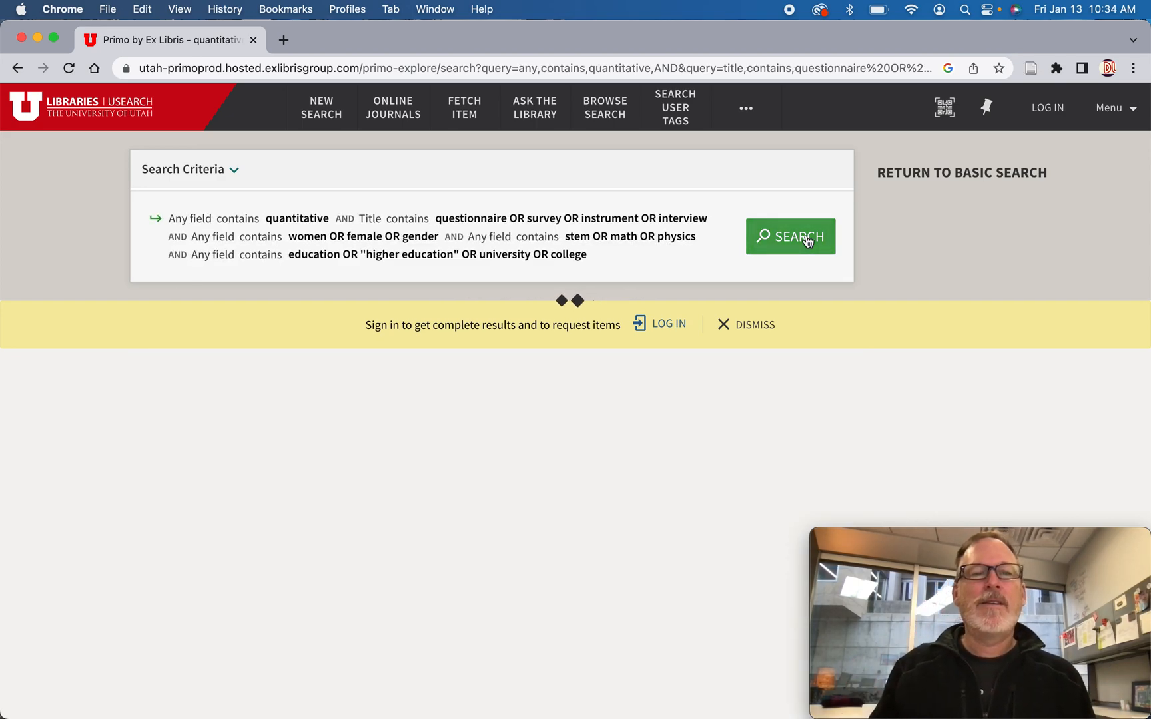